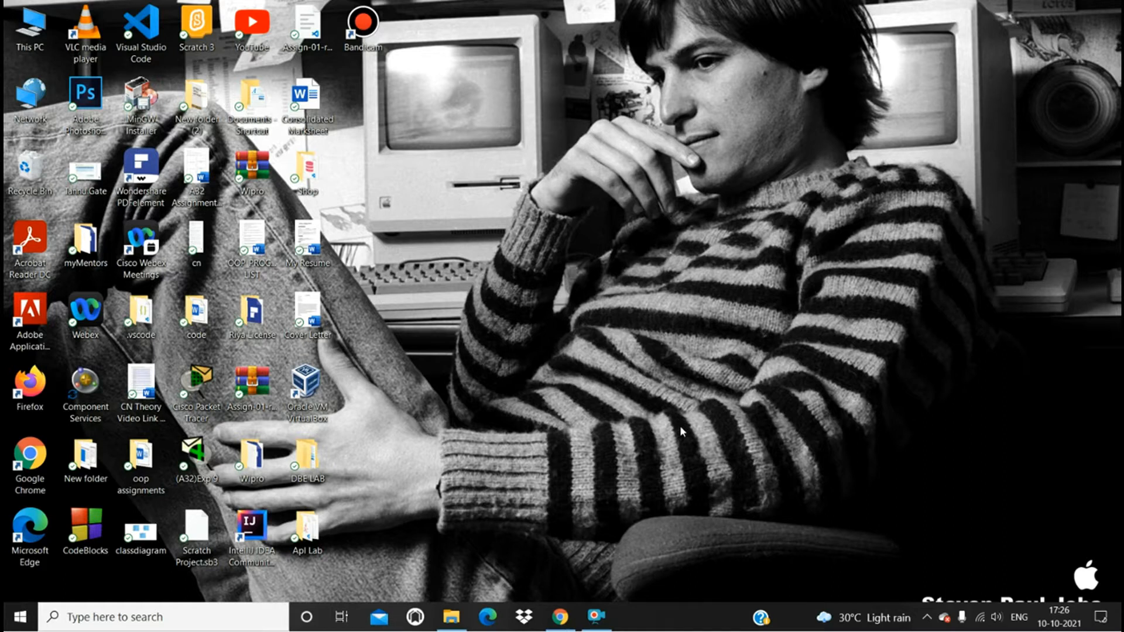
- Switch to Google Chrome, search for virtualbox and open the VirtualBox Downloads page
click(566, 617)
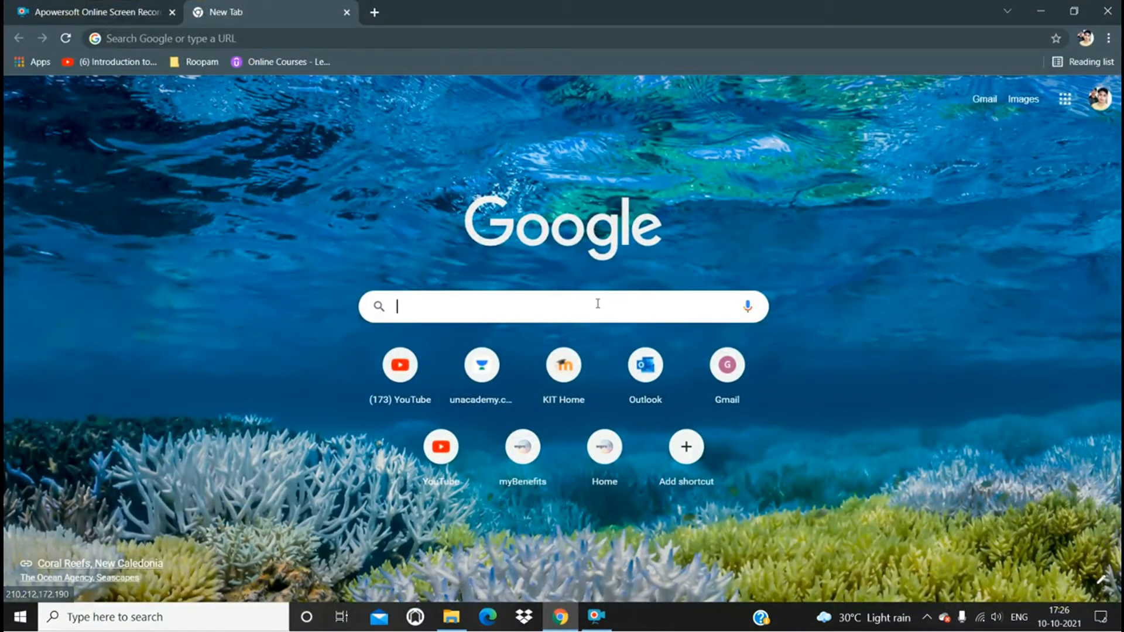
text(virtualbox)
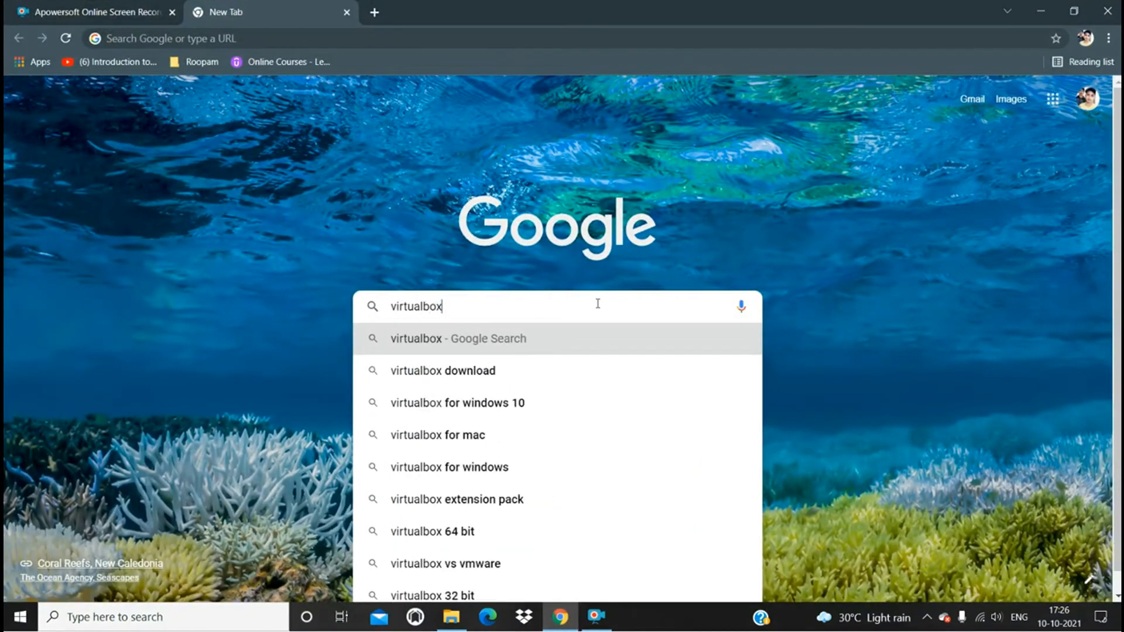
key(Return)
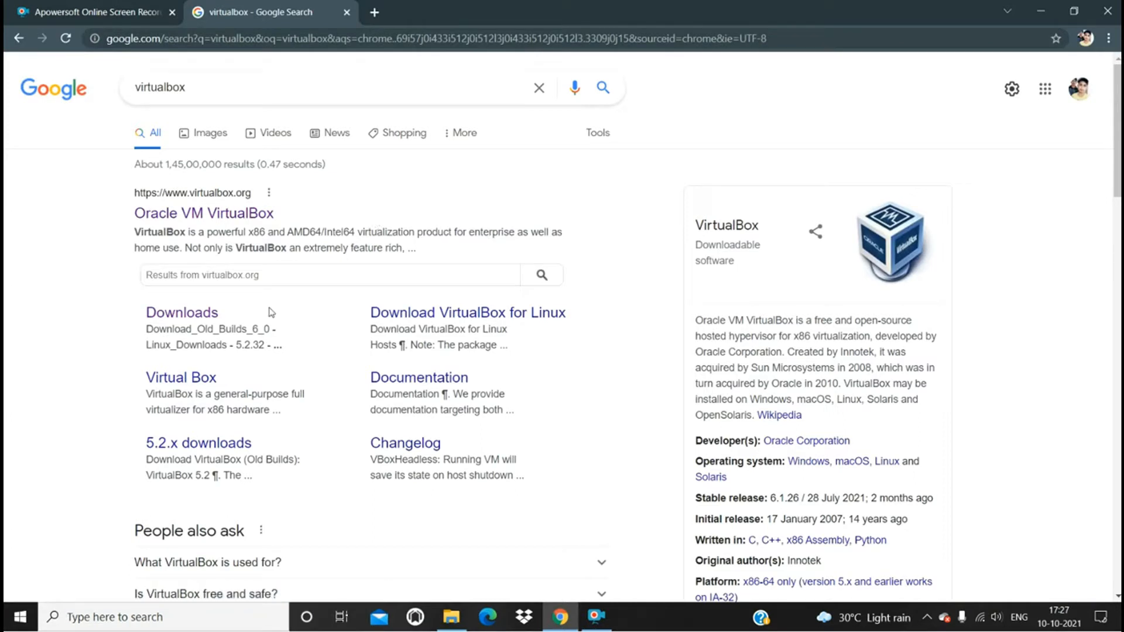
click(206, 319)
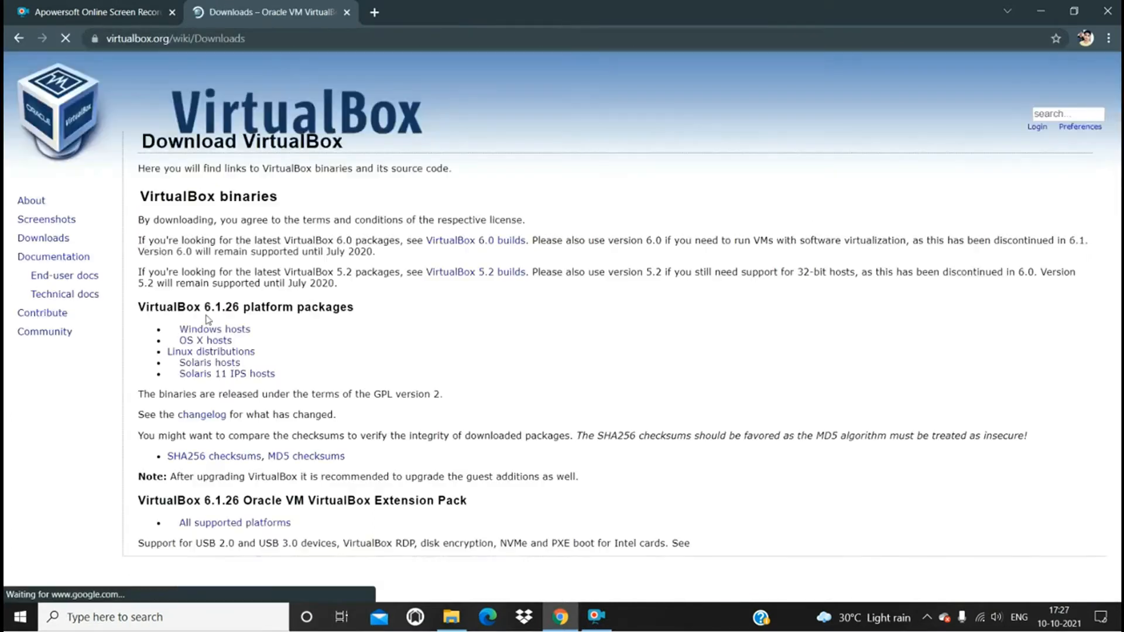
- Start downloading the VirtualBox 6.1.26 installer for Windows hosts and cancel the download
scroll(373, 321, down, 1)
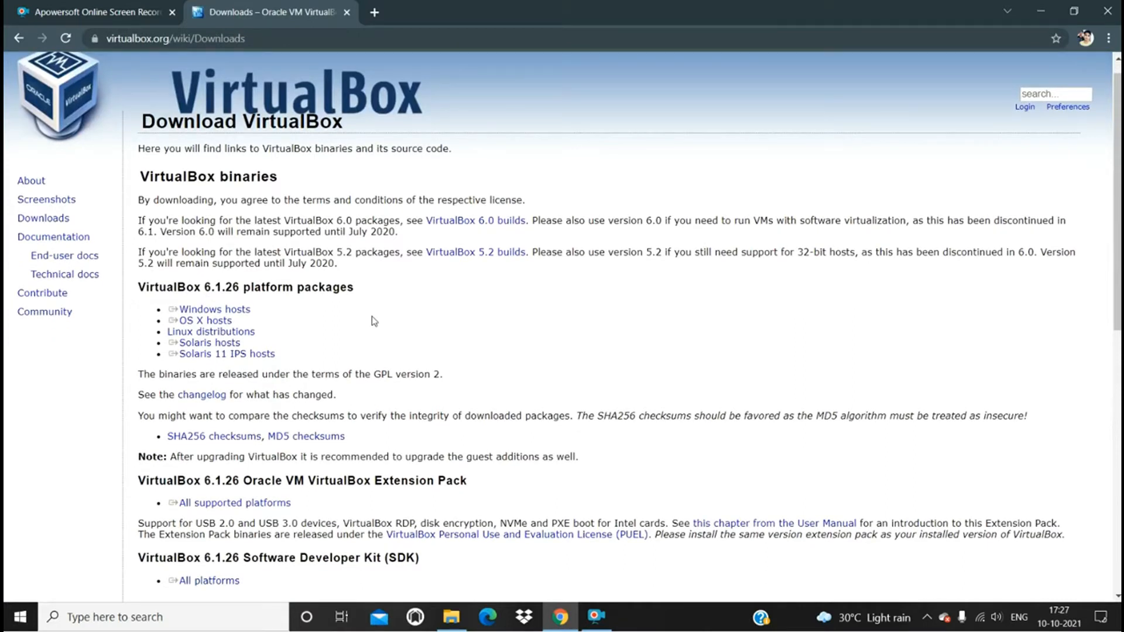
click(246, 313)
click(244, 314)
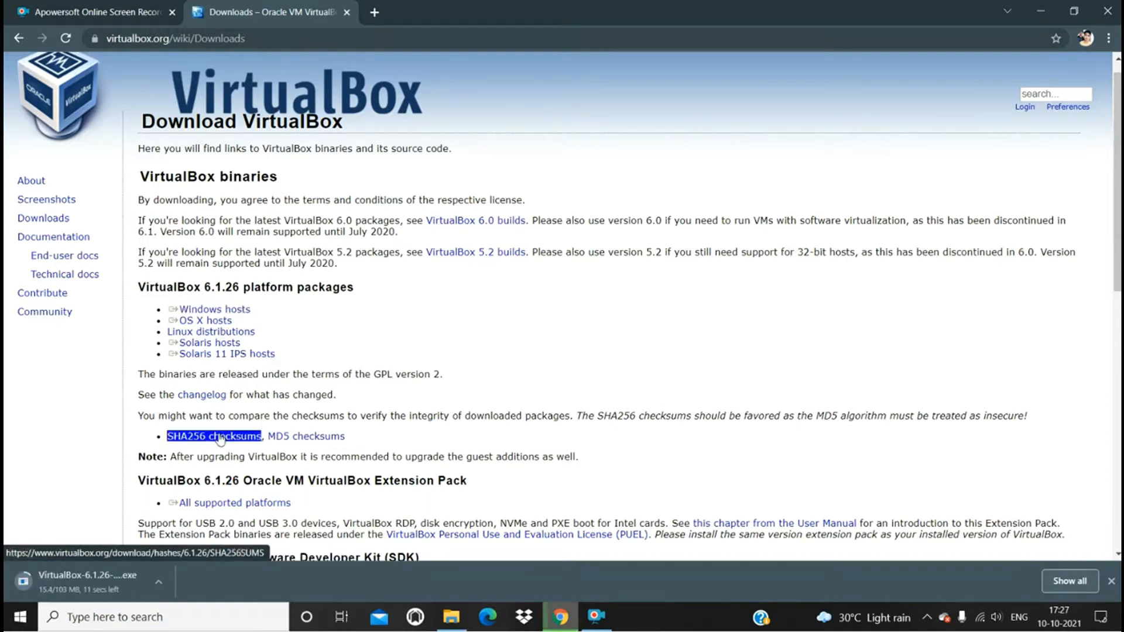
double_click(175, 558)
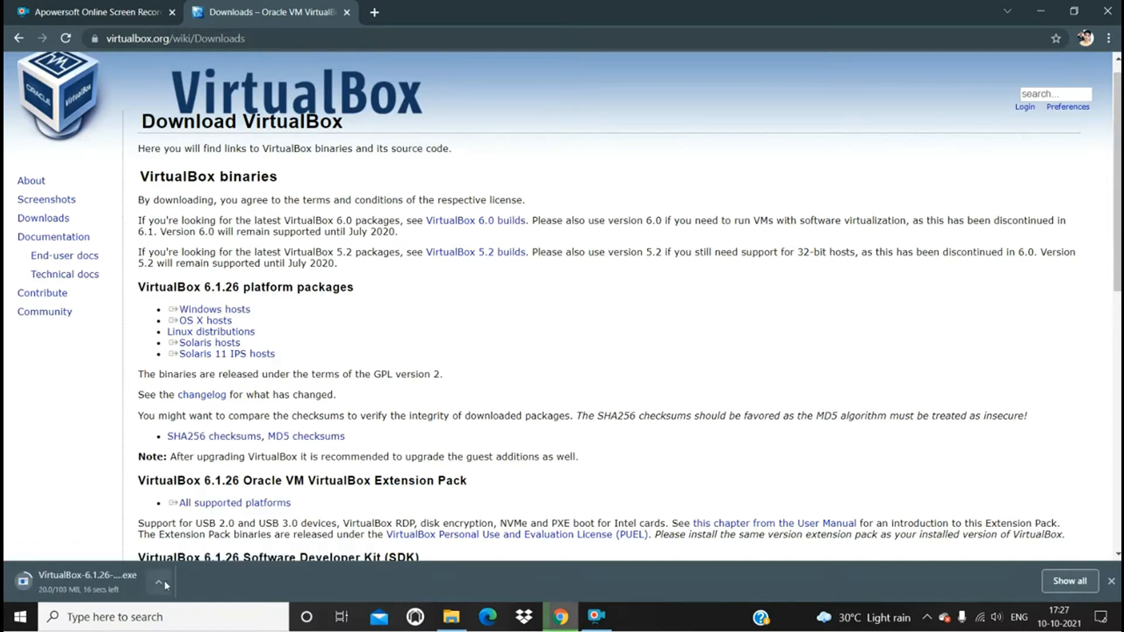
click(162, 582)
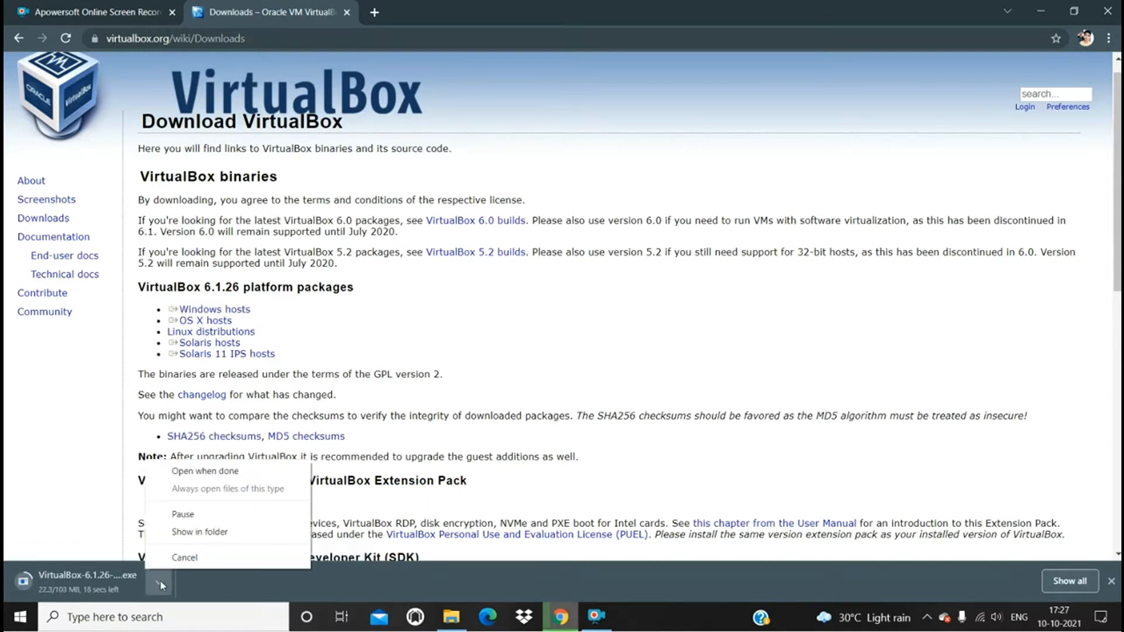
click(182, 557)
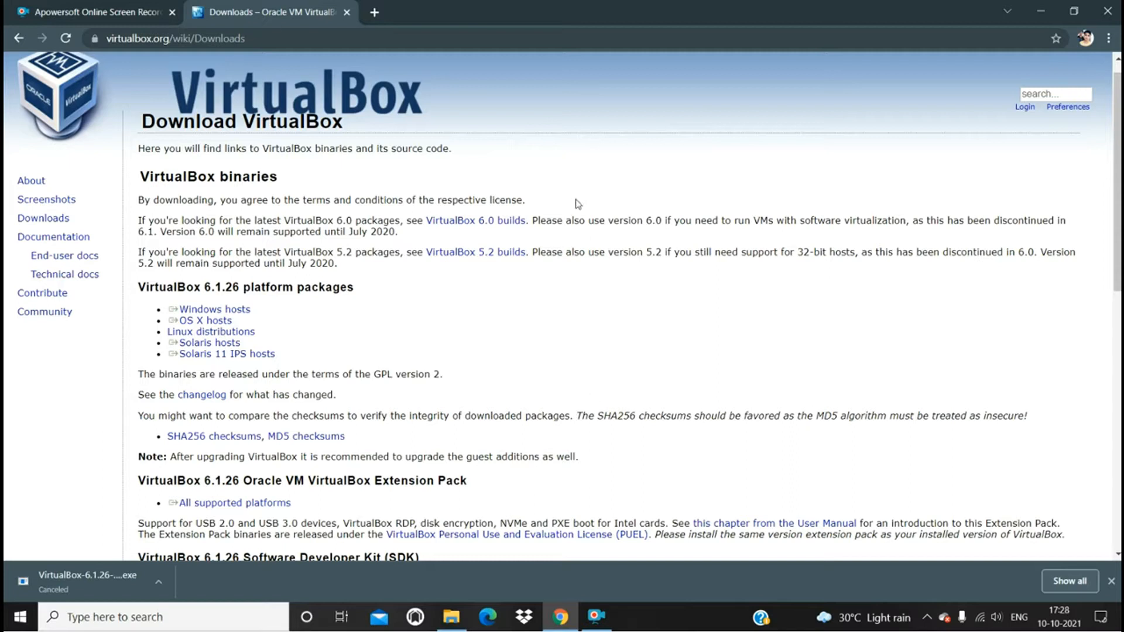
- Search for ubuntu in a new browser tab and open the Ubuntu download page
click(374, 13)
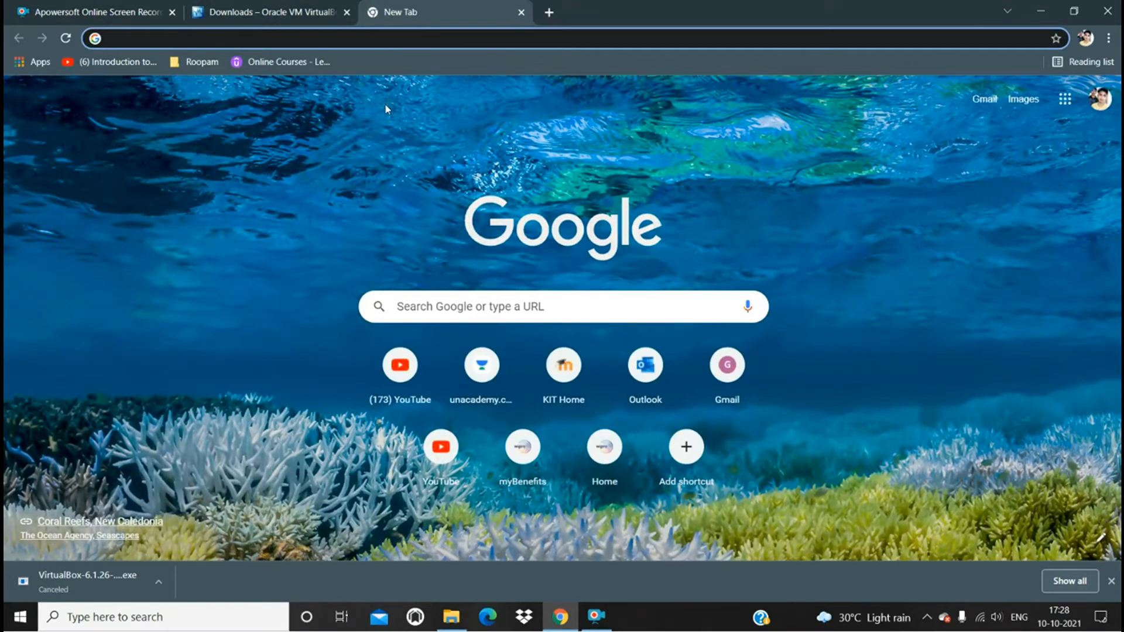
click(442, 296)
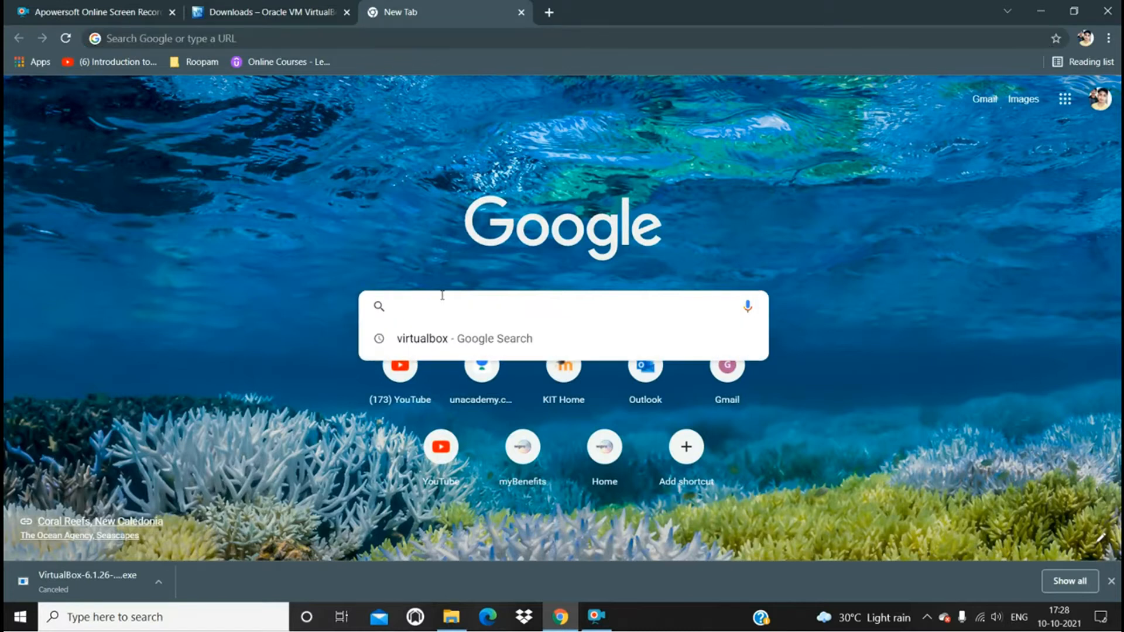
text(ubuntu)
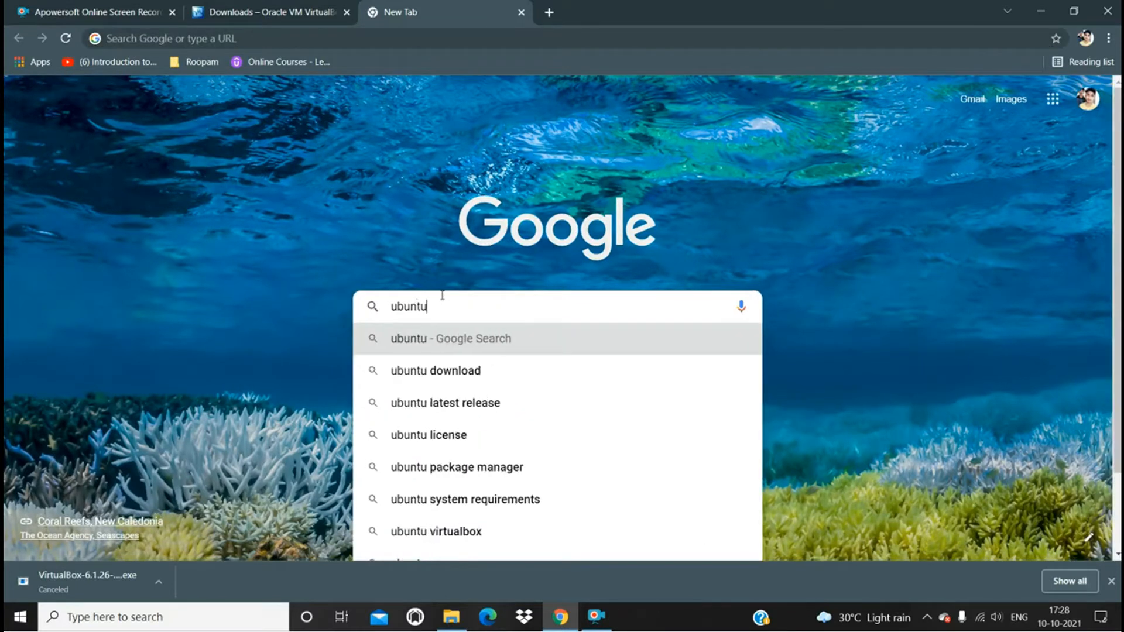
key(Return)
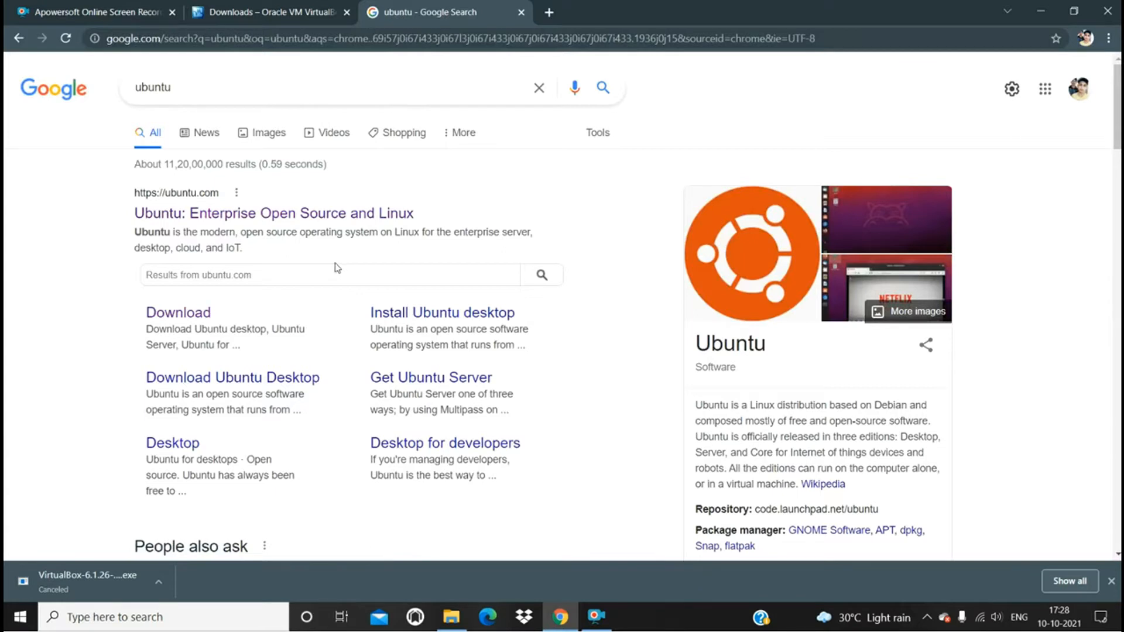
click(196, 317)
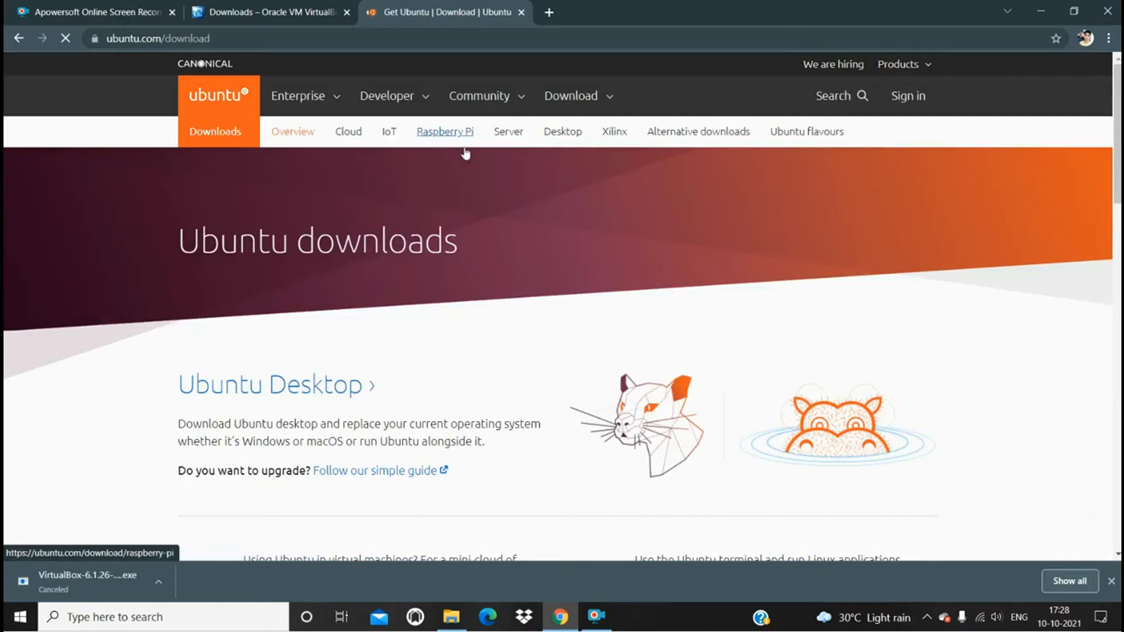
- Start downloading the Ubuntu Desktop 20.04 LTS image and cancel the download
click(565, 102)
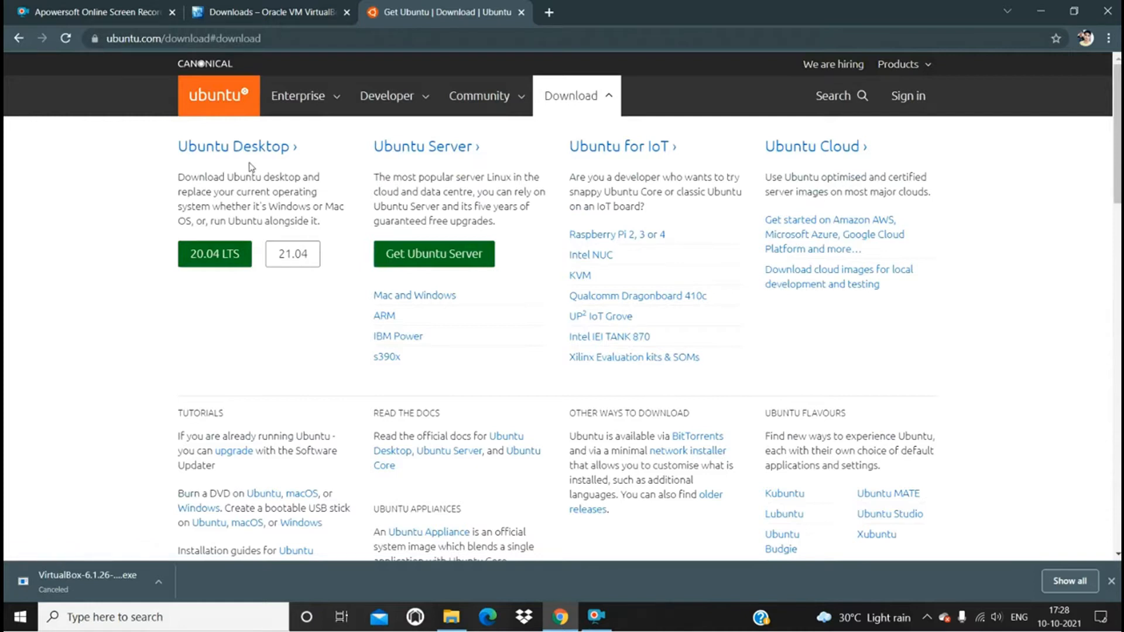
click(227, 258)
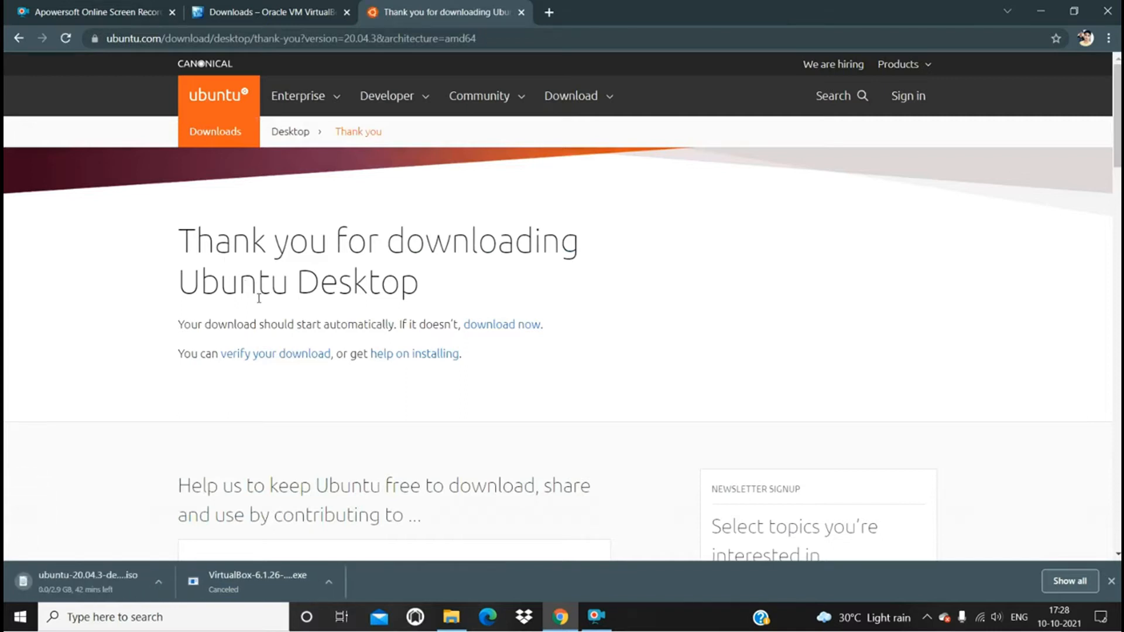
click(158, 588)
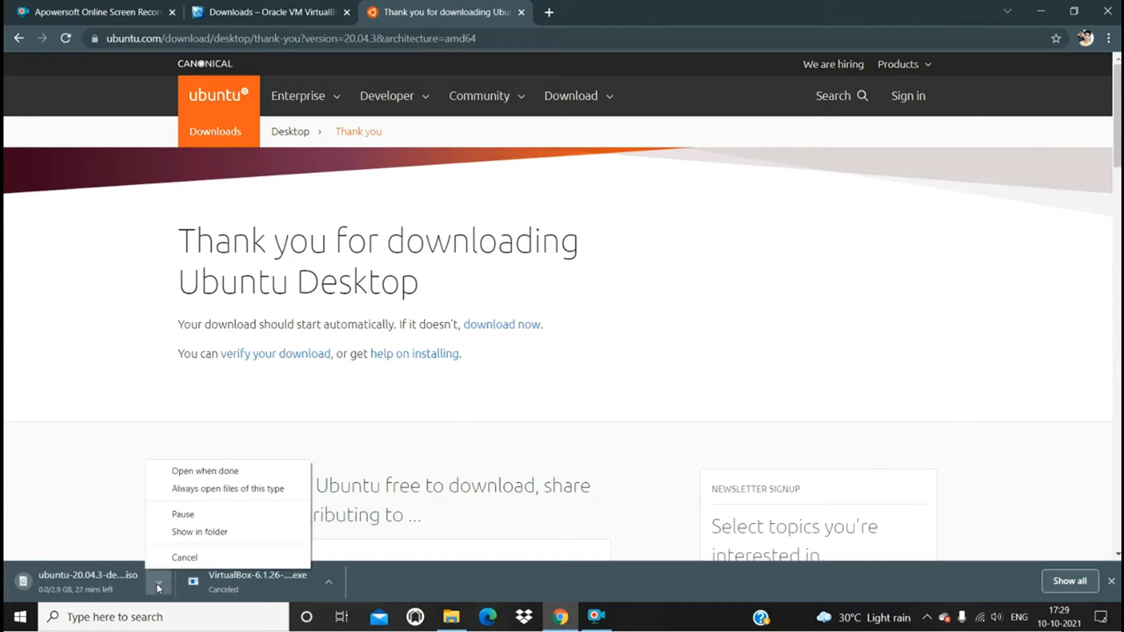
click(182, 558)
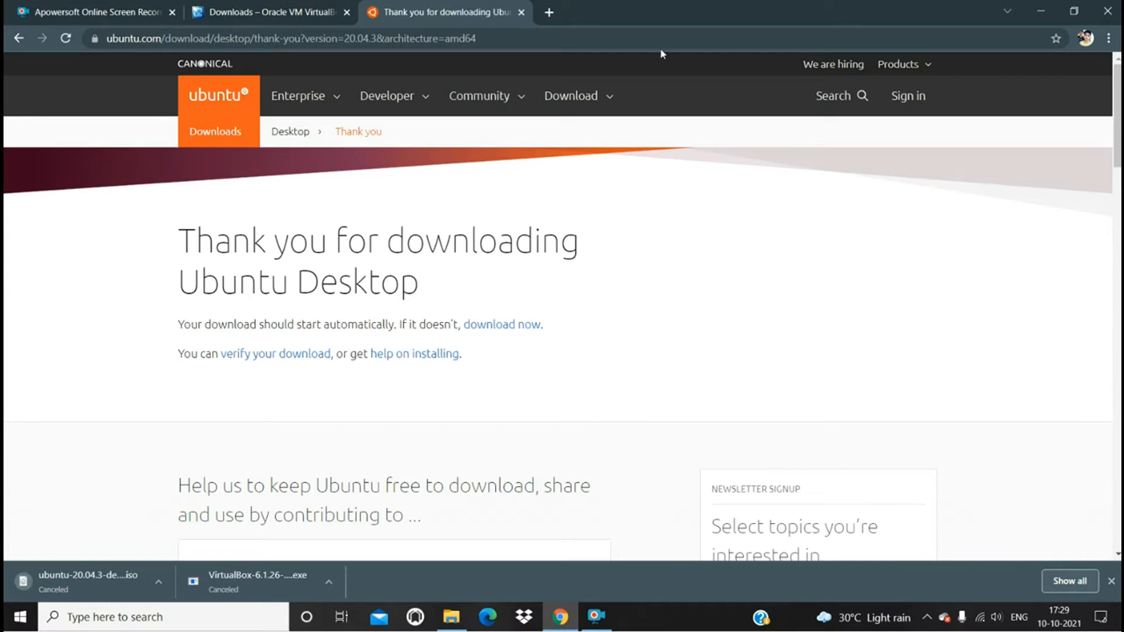
- Switch to Oracle VM VirtualBox and begin a new virtual machine named ubuntu, with type Linux and version Ubuntu (64-bit)
click(1036, 10)
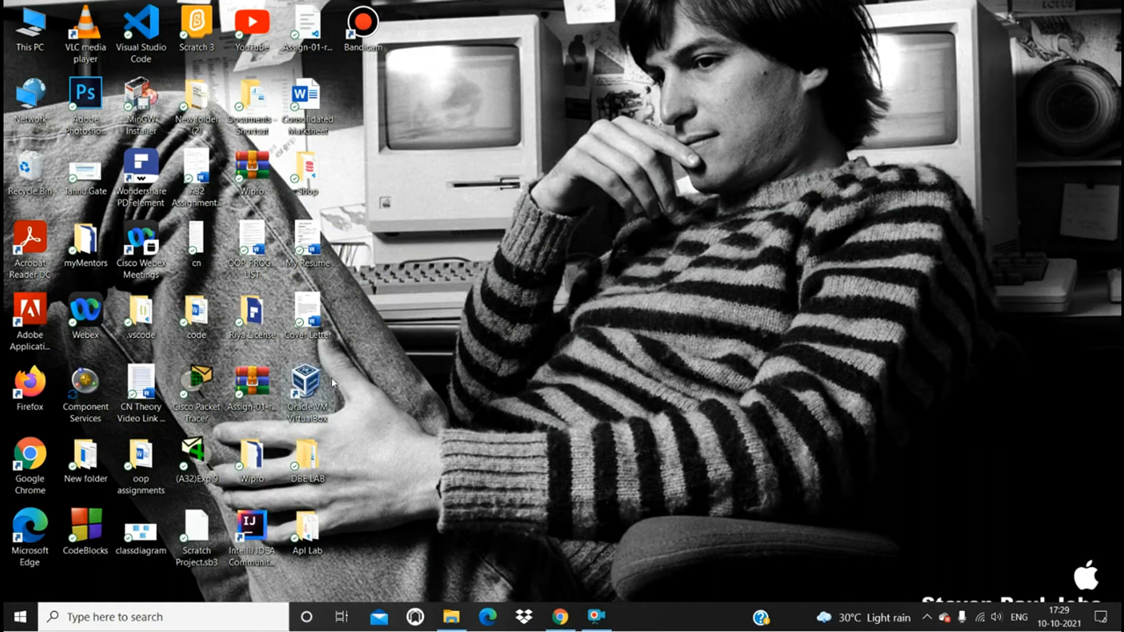
click(321, 395)
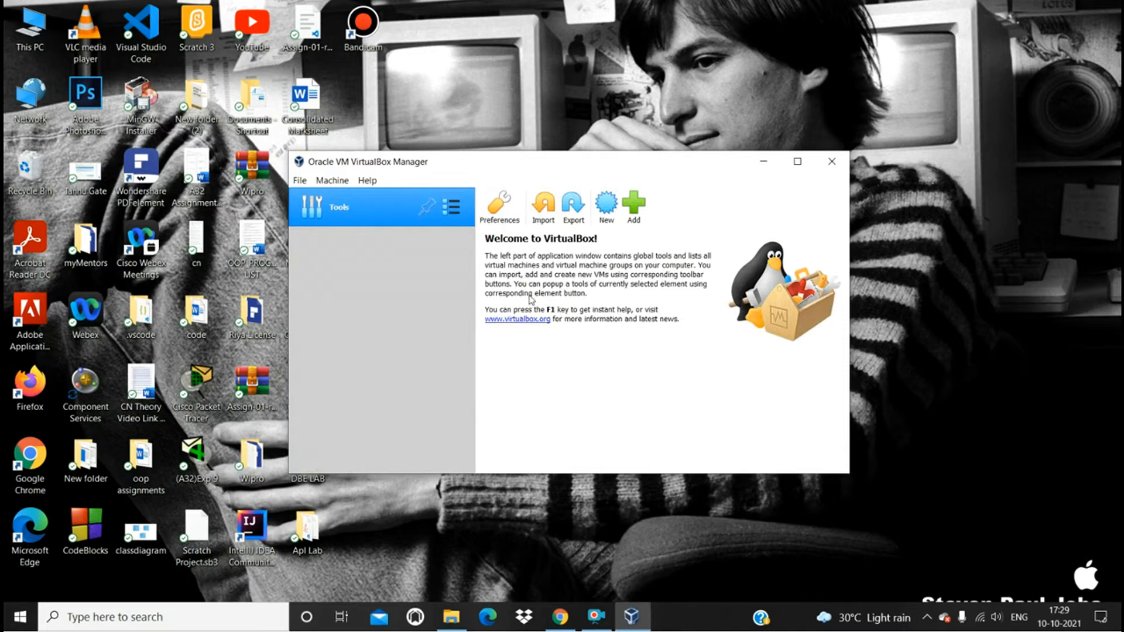
click(607, 221)
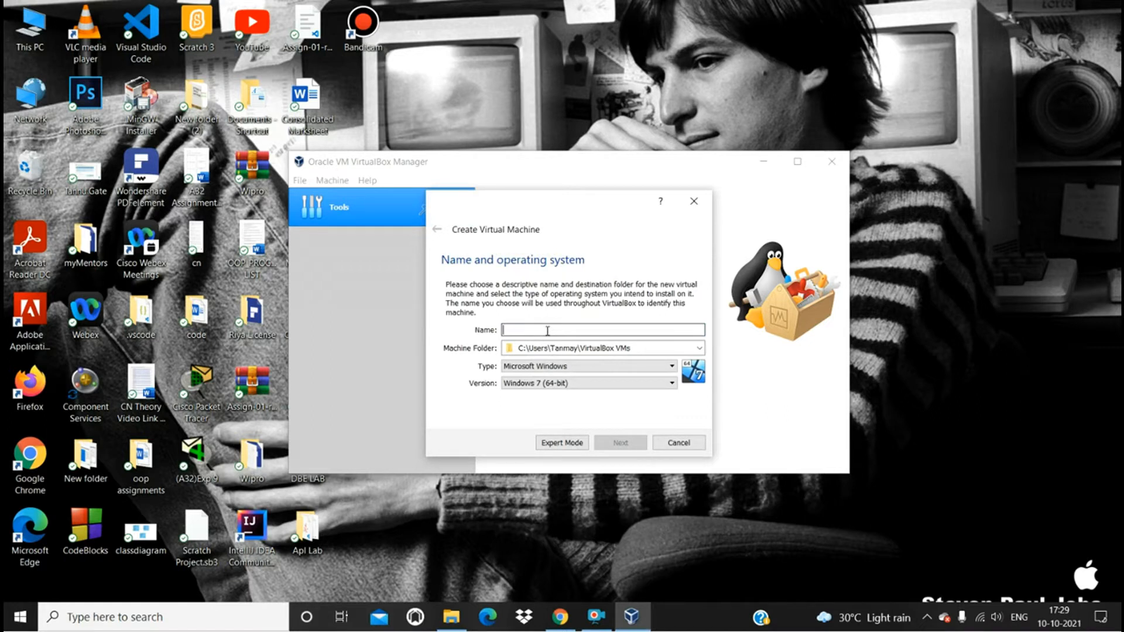
text(ubun)
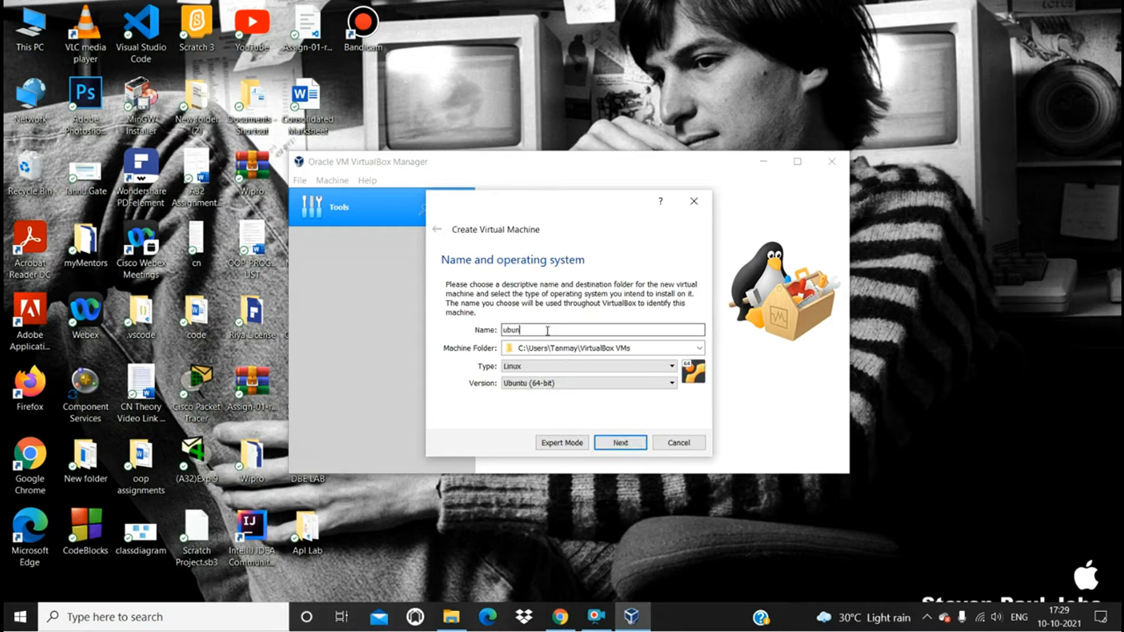
text(tu)
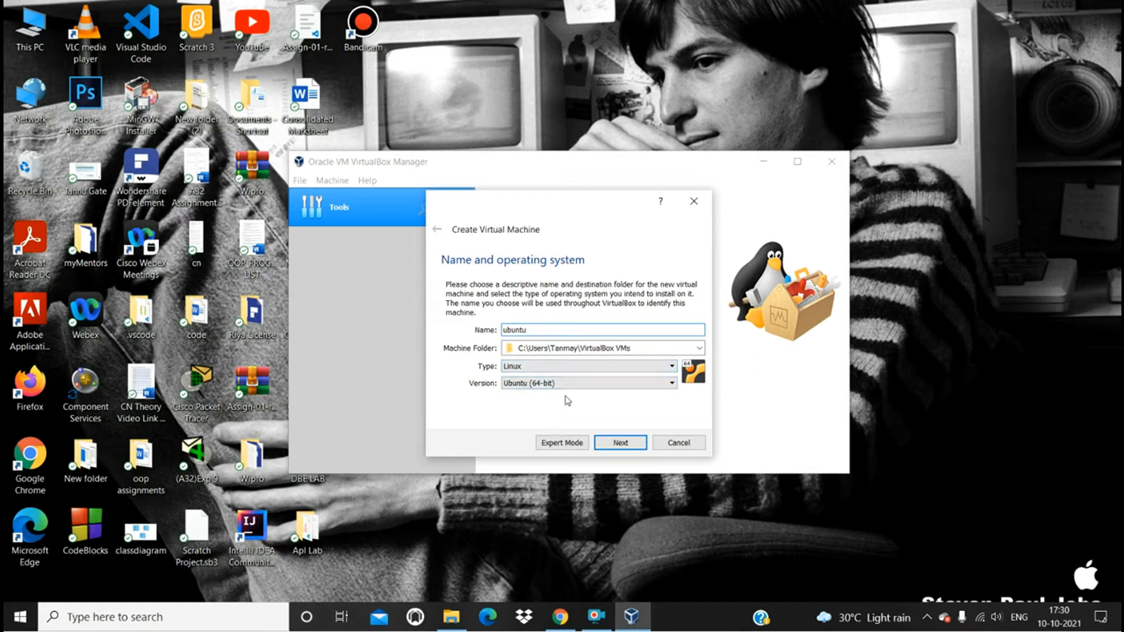
click(621, 445)
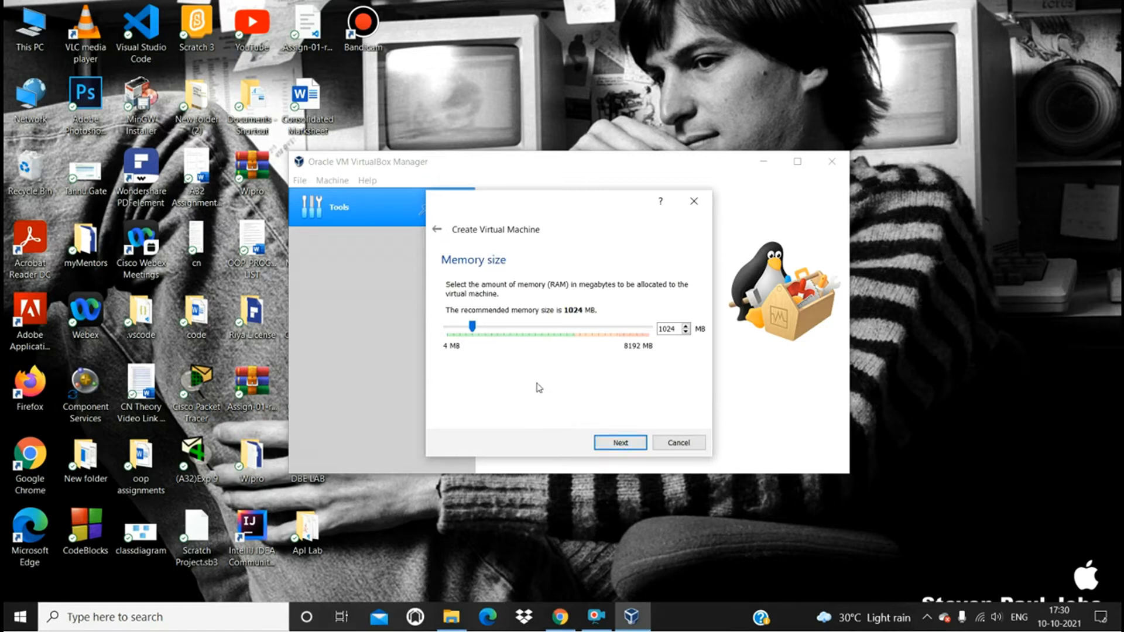
- Allocate about 4917 MB of memory to the new machine and choose to create a virtual hard disk now
drag(475, 334, 570, 336)
click(614, 443)
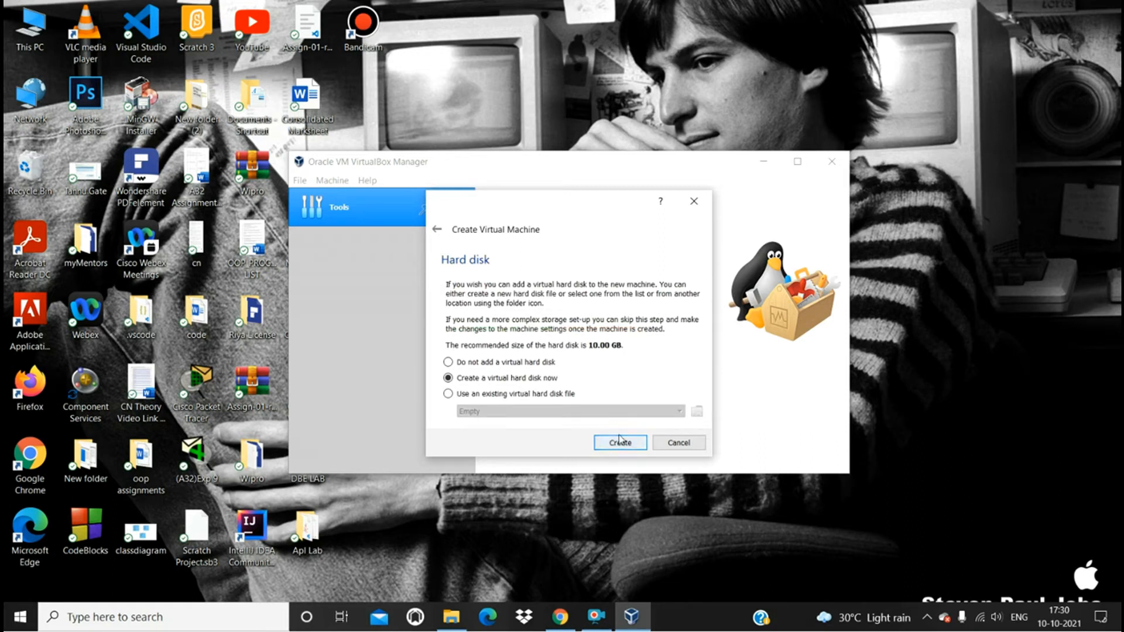
click(616, 447)
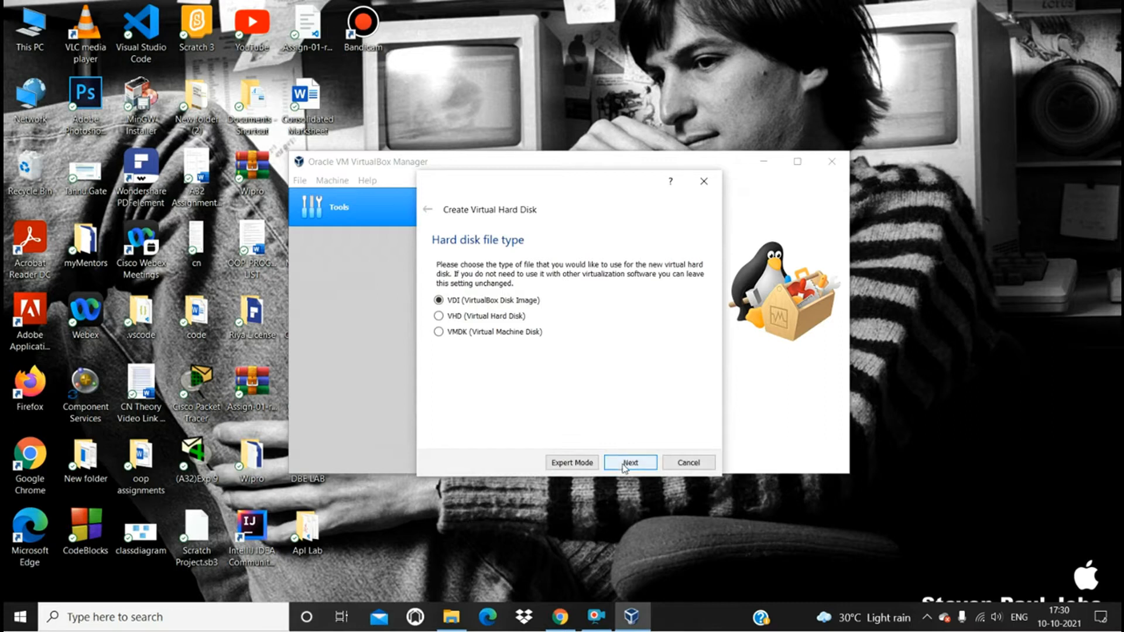
- Create a dynamically allocated VDI hard disk of about 30.41 GB in the default file location
click(624, 462)
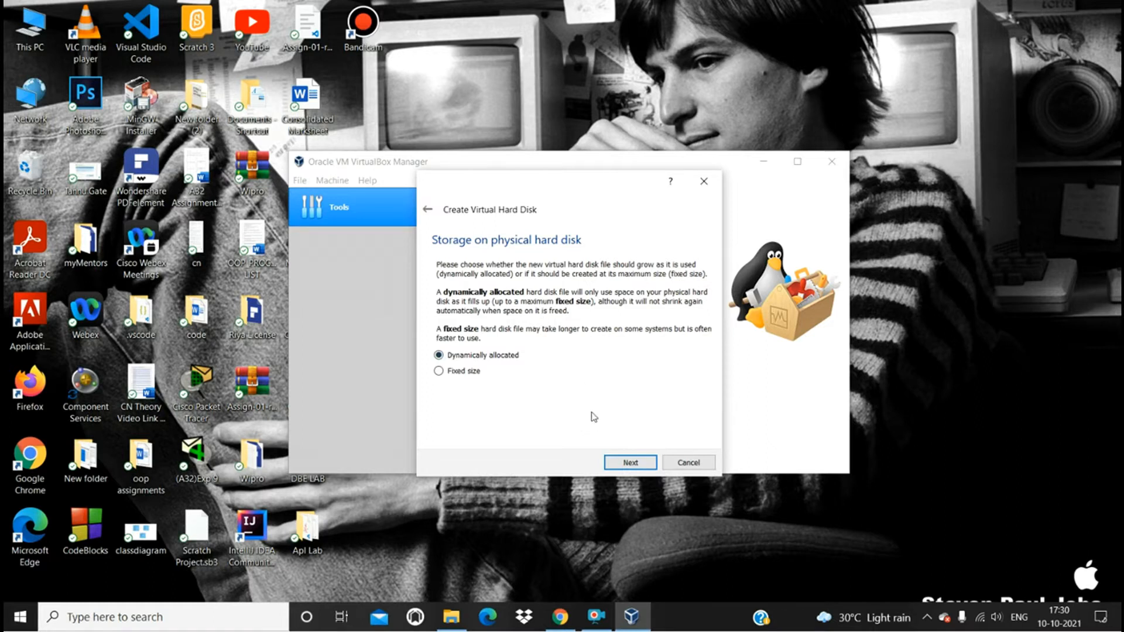
click(618, 462)
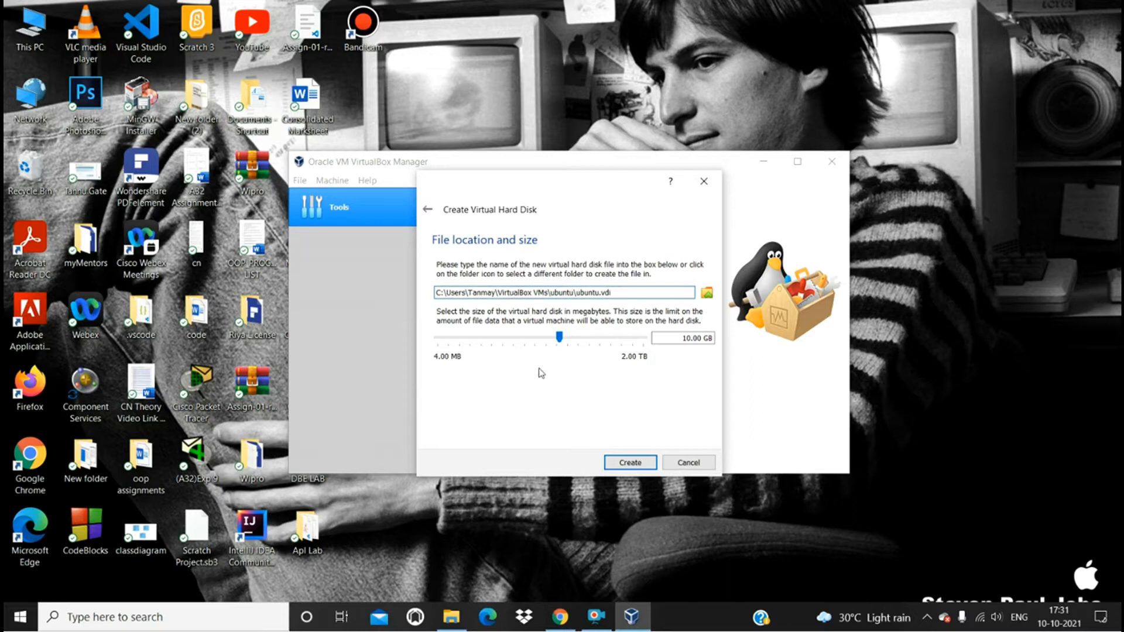
click(638, 292)
drag(560, 342, 580, 345)
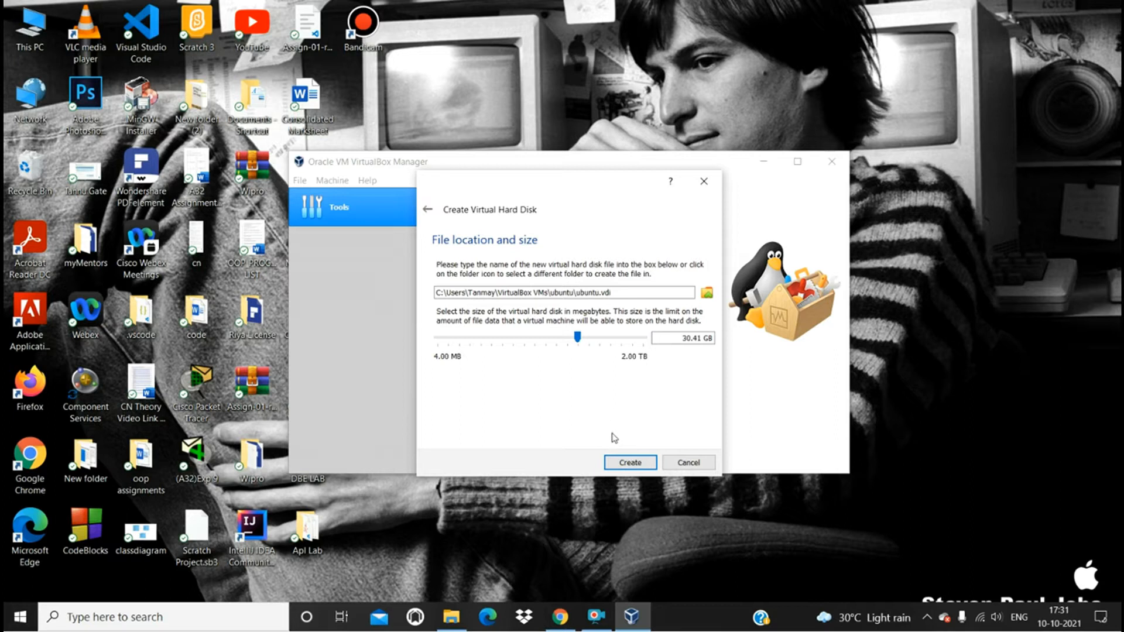
click(627, 463)
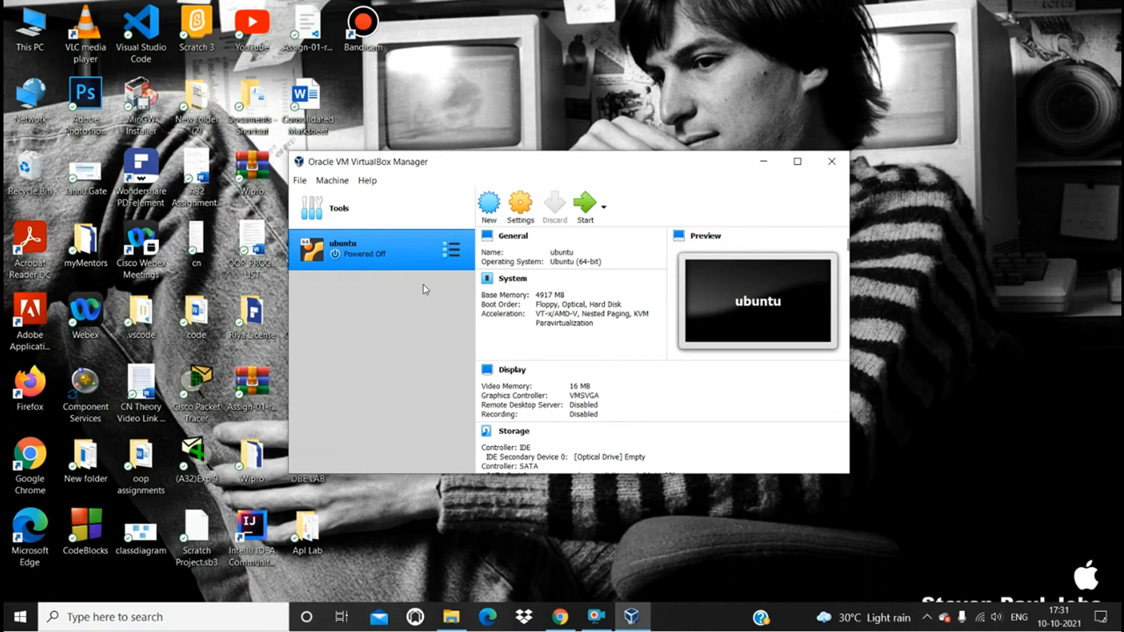
- Set both the shared clipboard and drag-and-drop of the ubuntu machine to Bidirectional
click(518, 224)
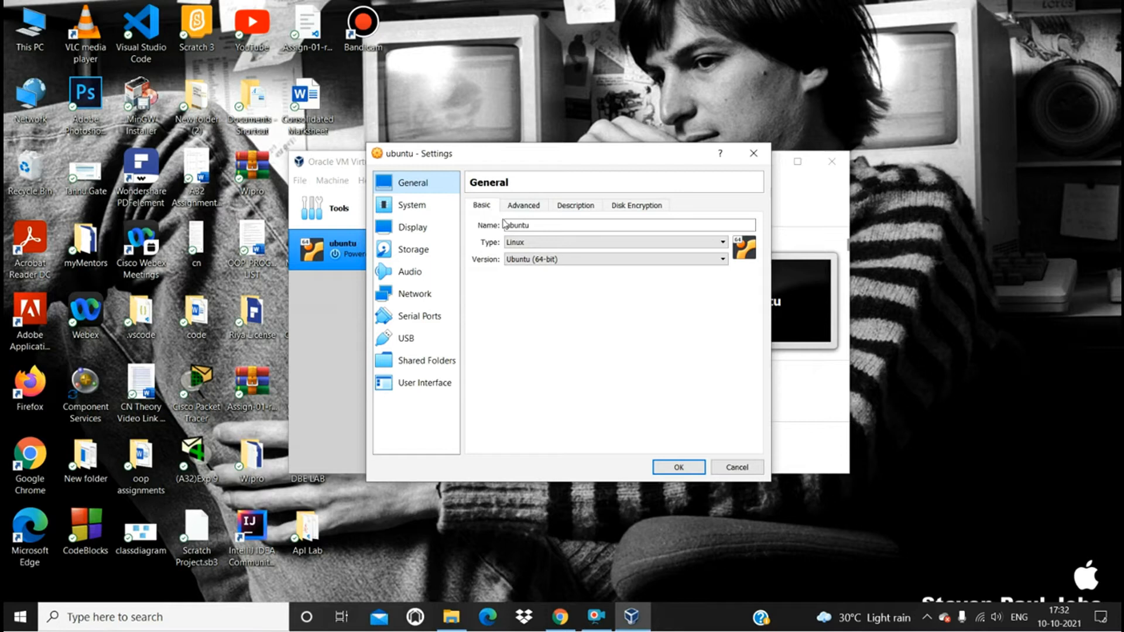
click(522, 208)
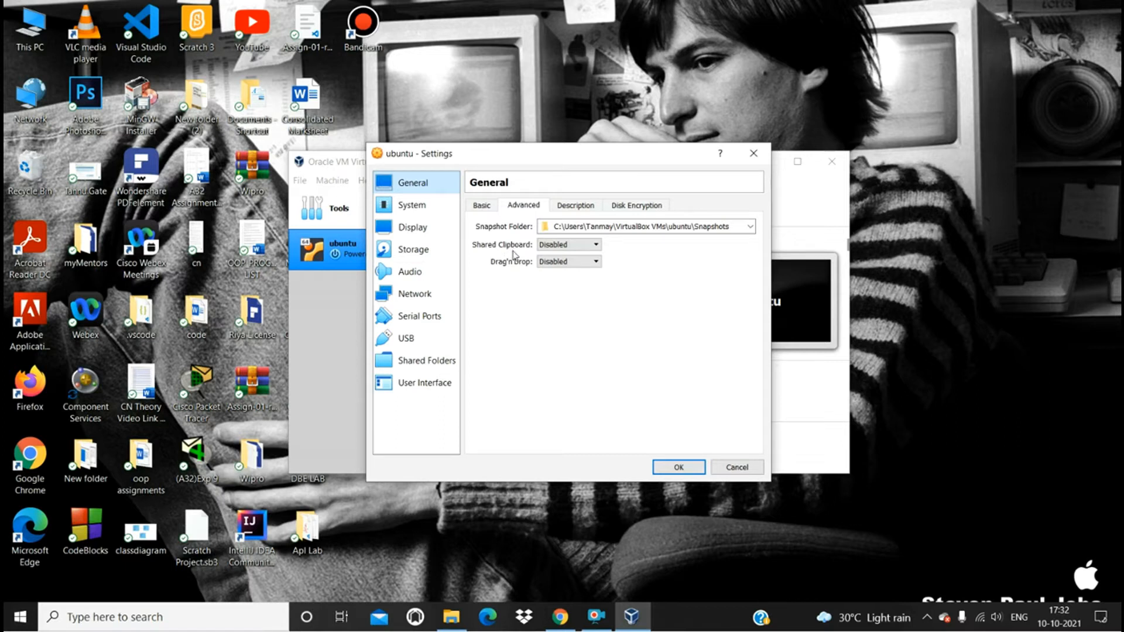
click(578, 247)
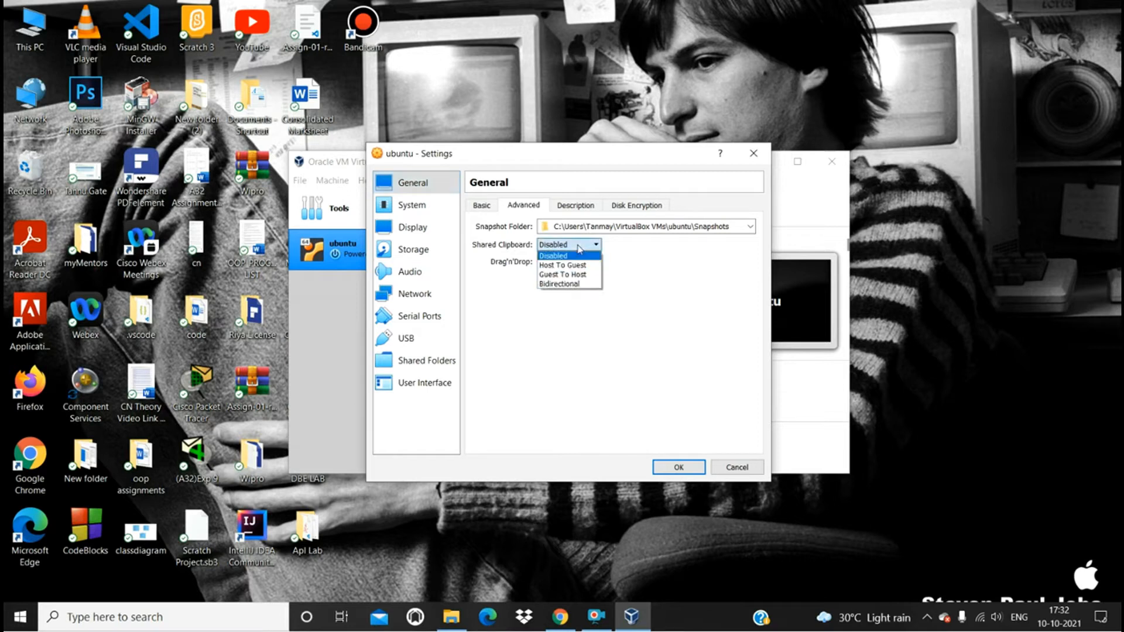
click(569, 285)
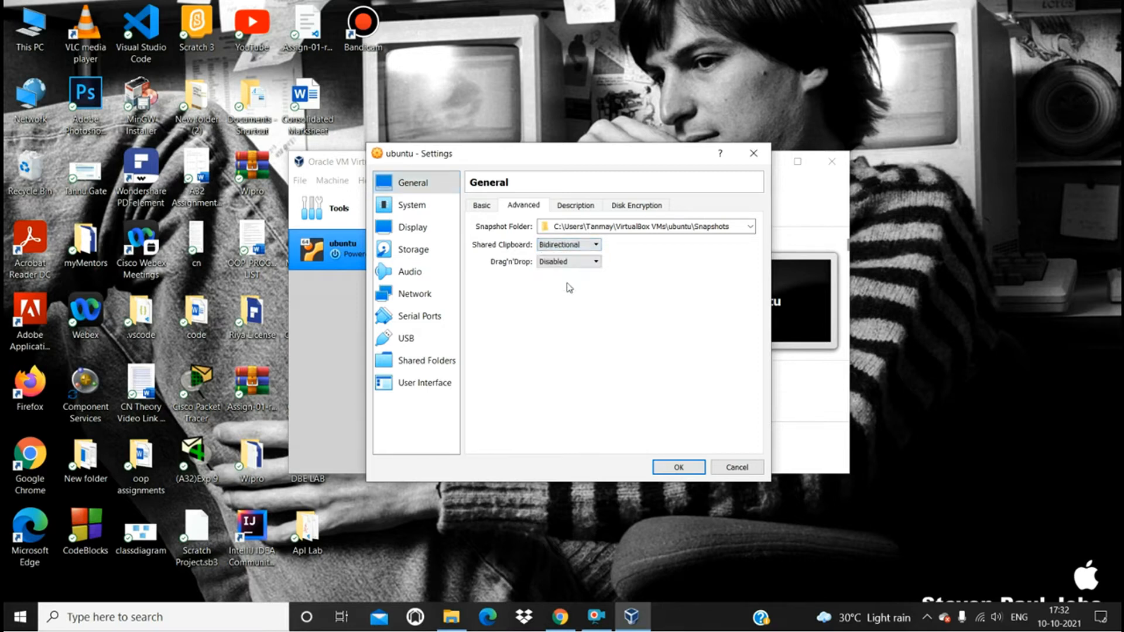
click(572, 264)
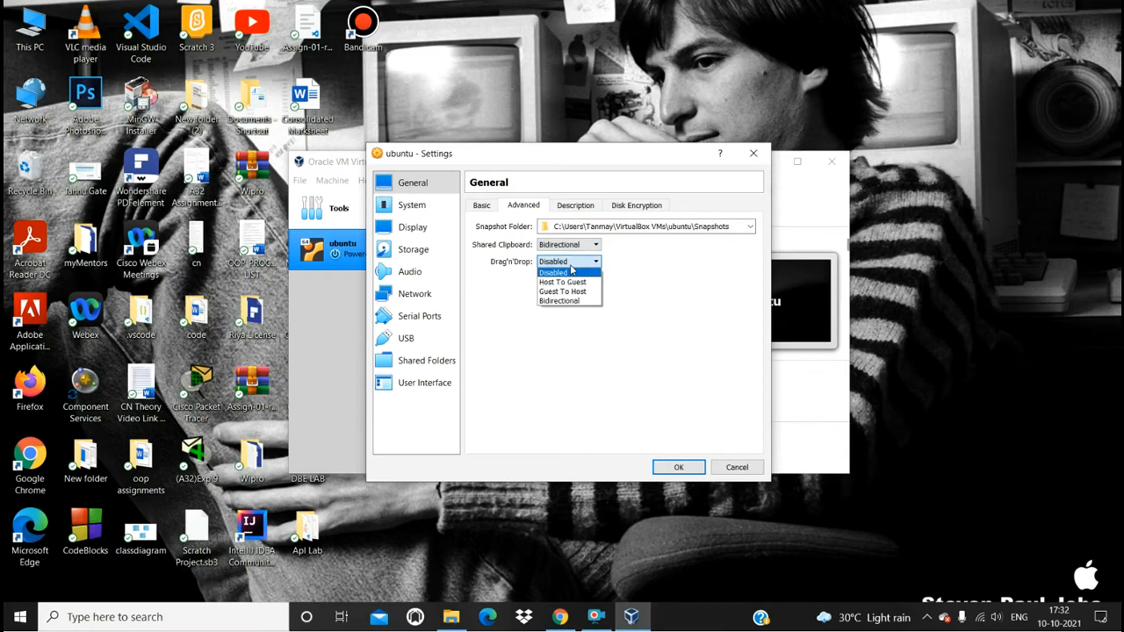
click(567, 300)
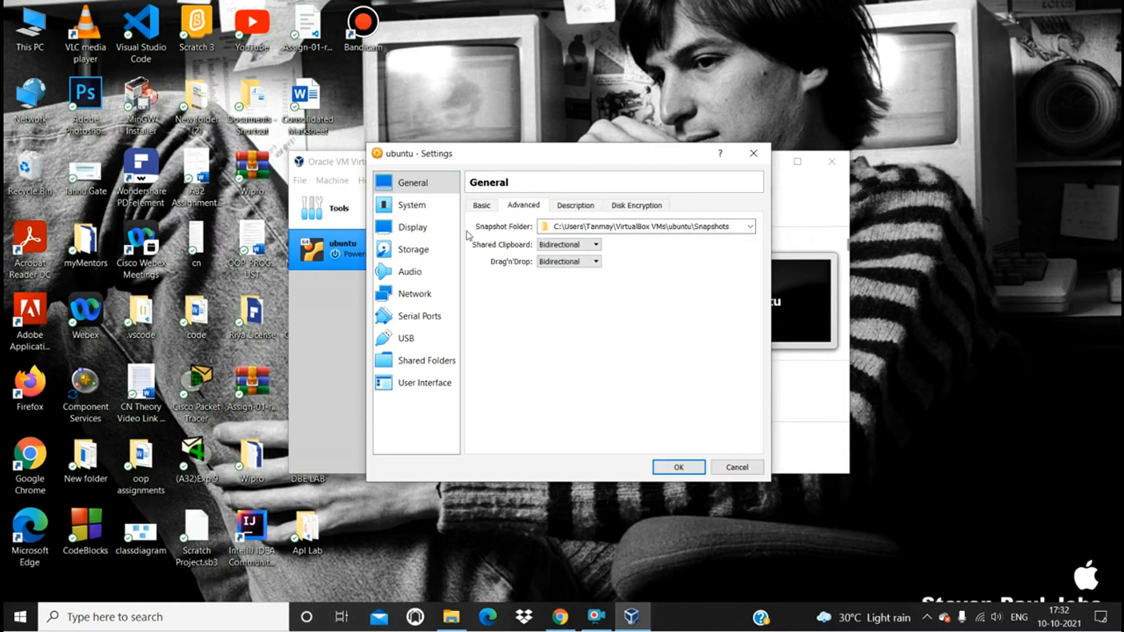
- Set the ubuntu machine's number of processors to 2 in its system settings
click(431, 214)
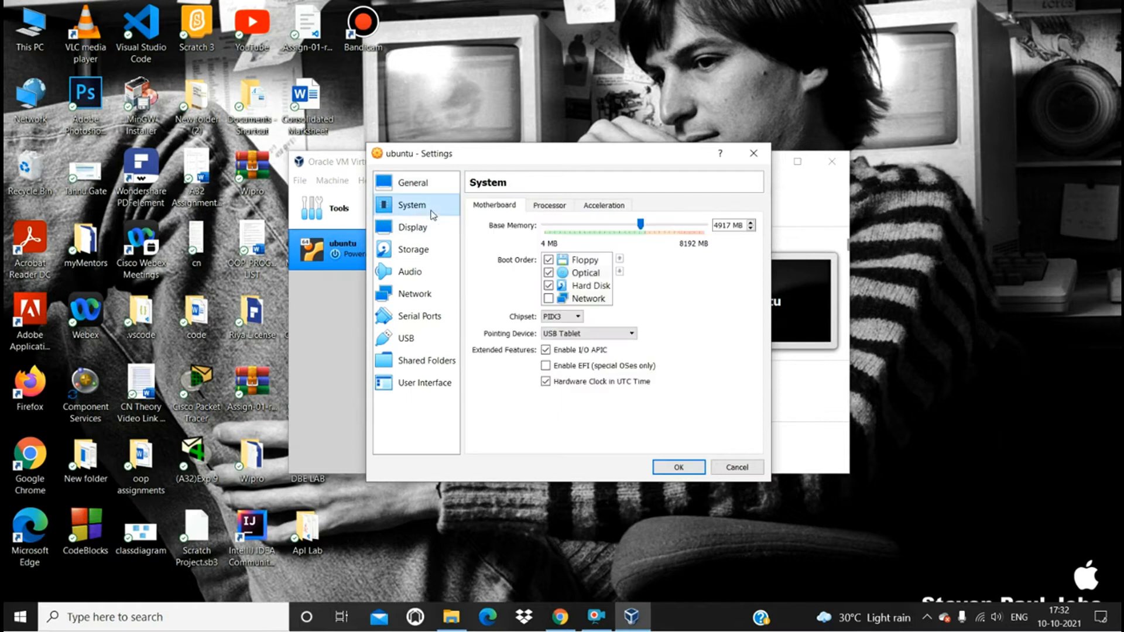
click(548, 214)
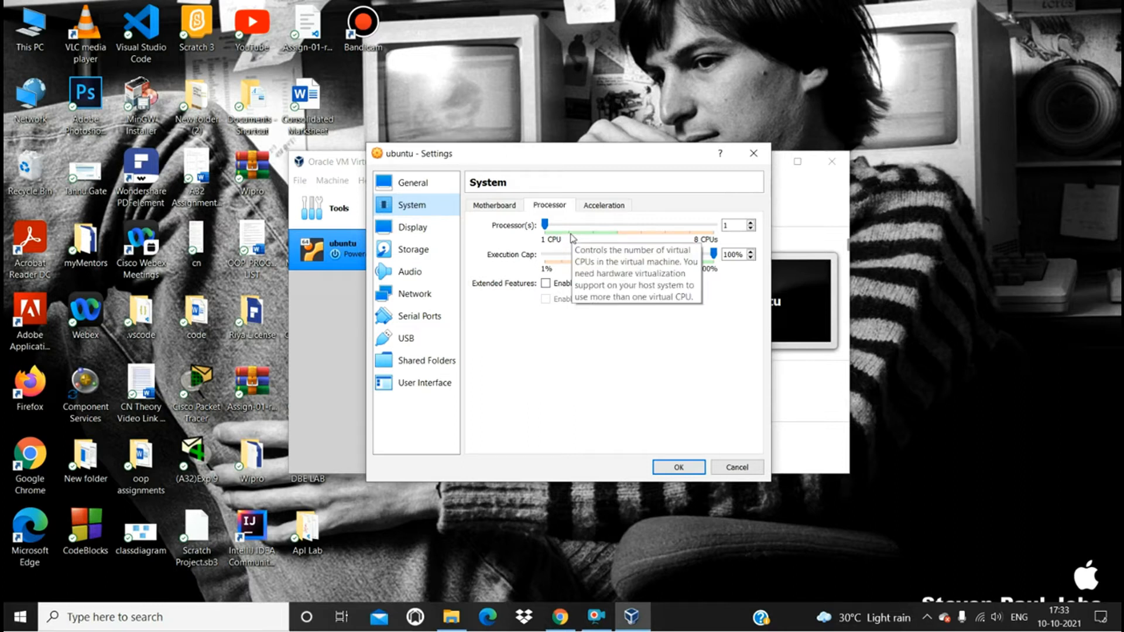
click(751, 223)
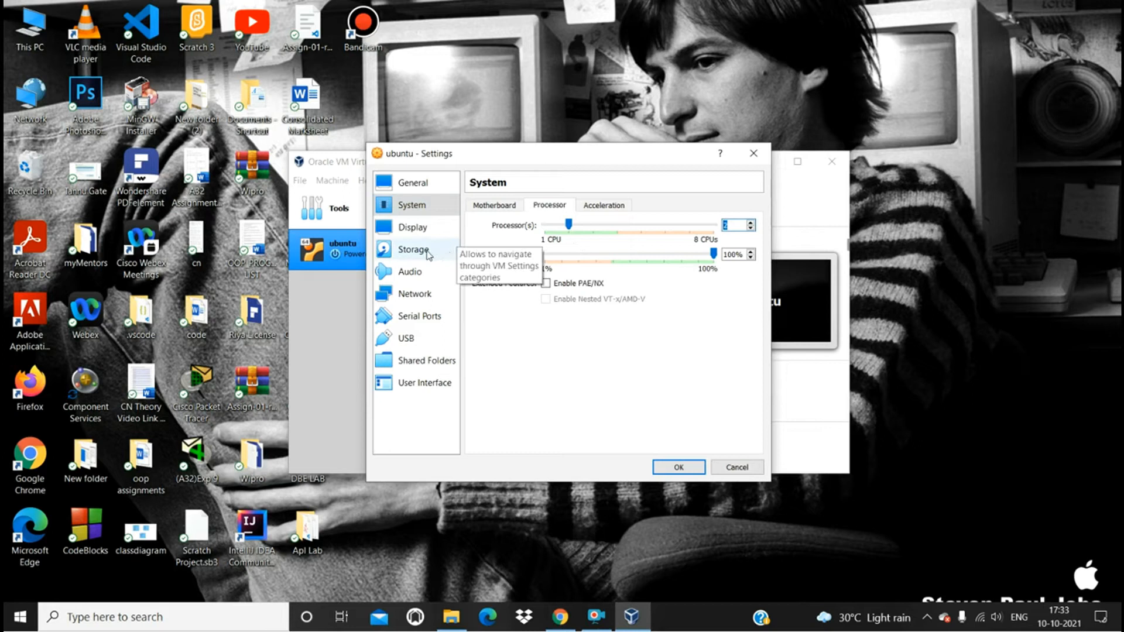
- Load the ubuntu-20.04.3-desktop-amd64 disk image into the empty IDE optical drive and save the machine's settings
click(413, 249)
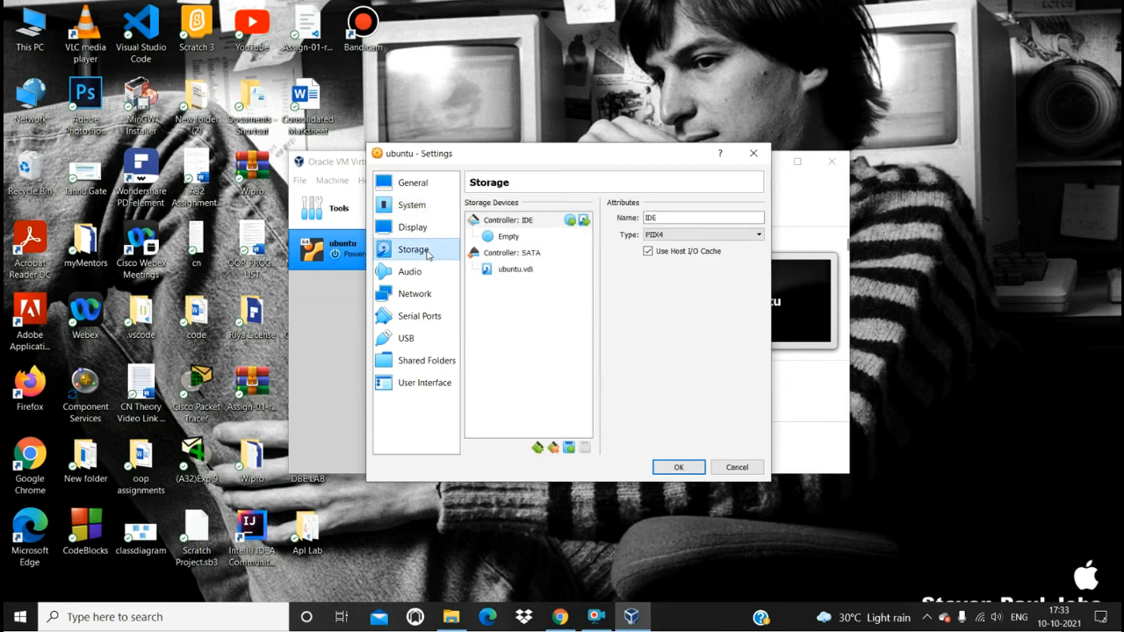
click(490, 237)
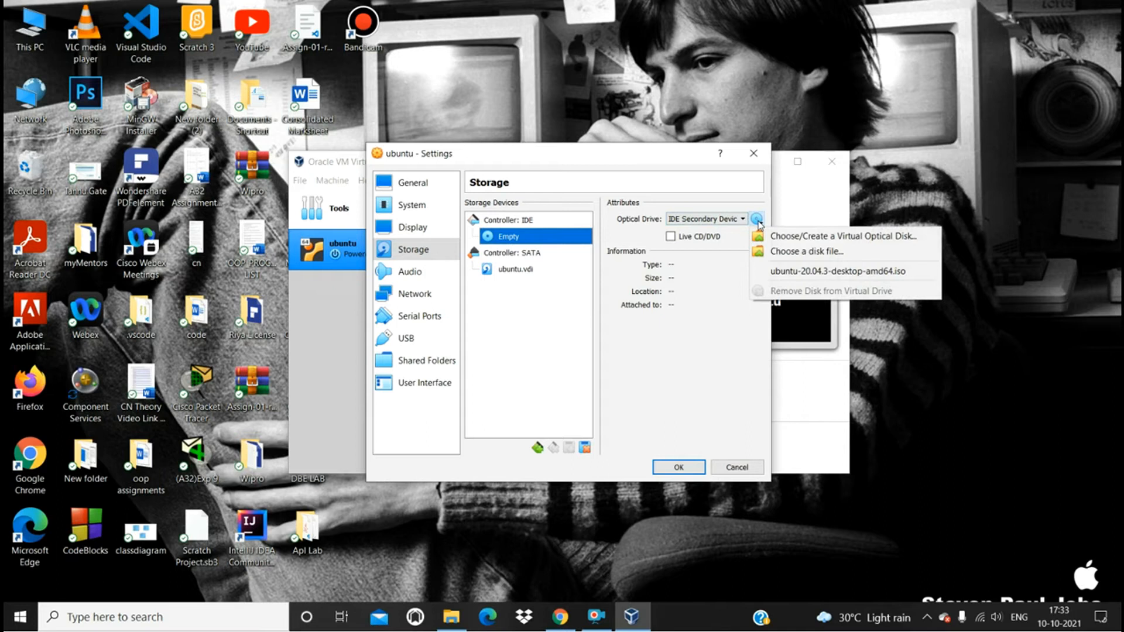
click(759, 253)
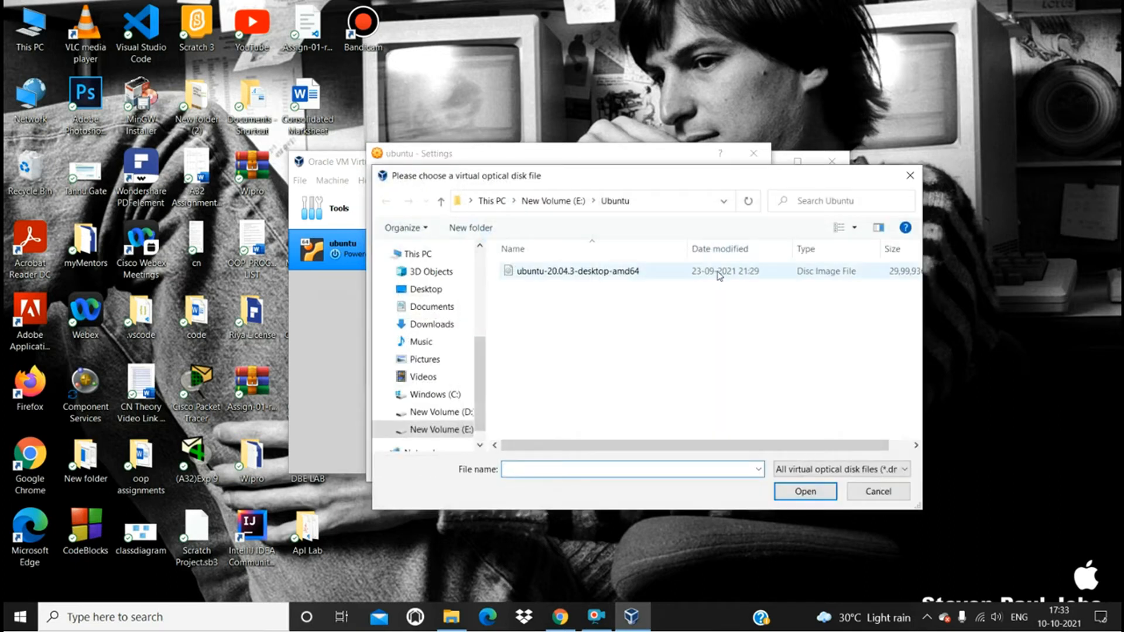
click(676, 275)
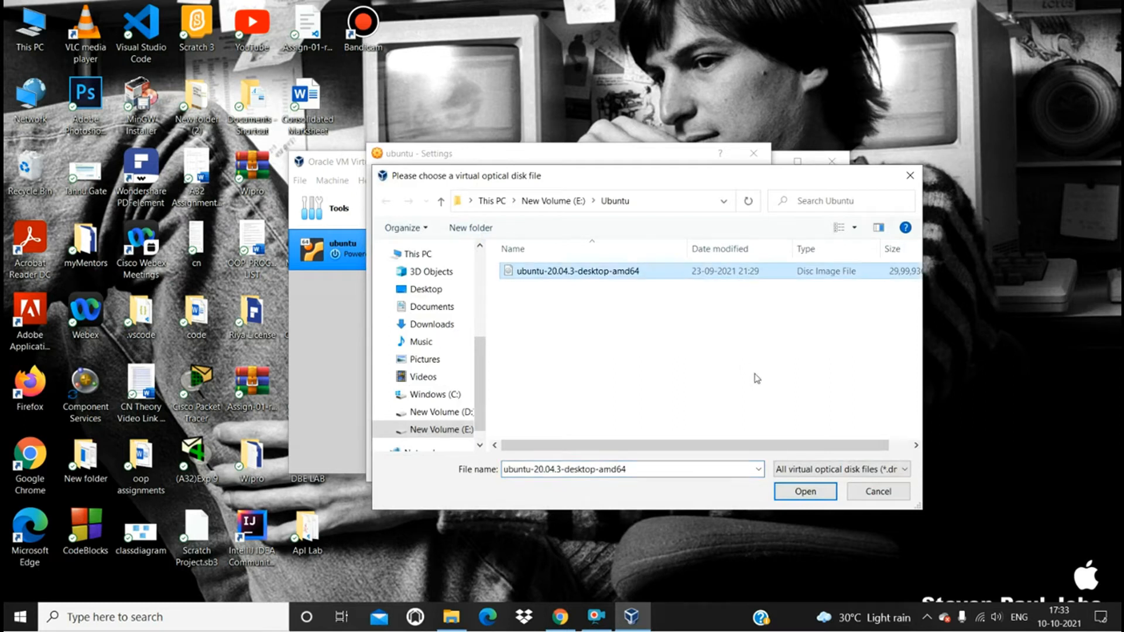
click(781, 494)
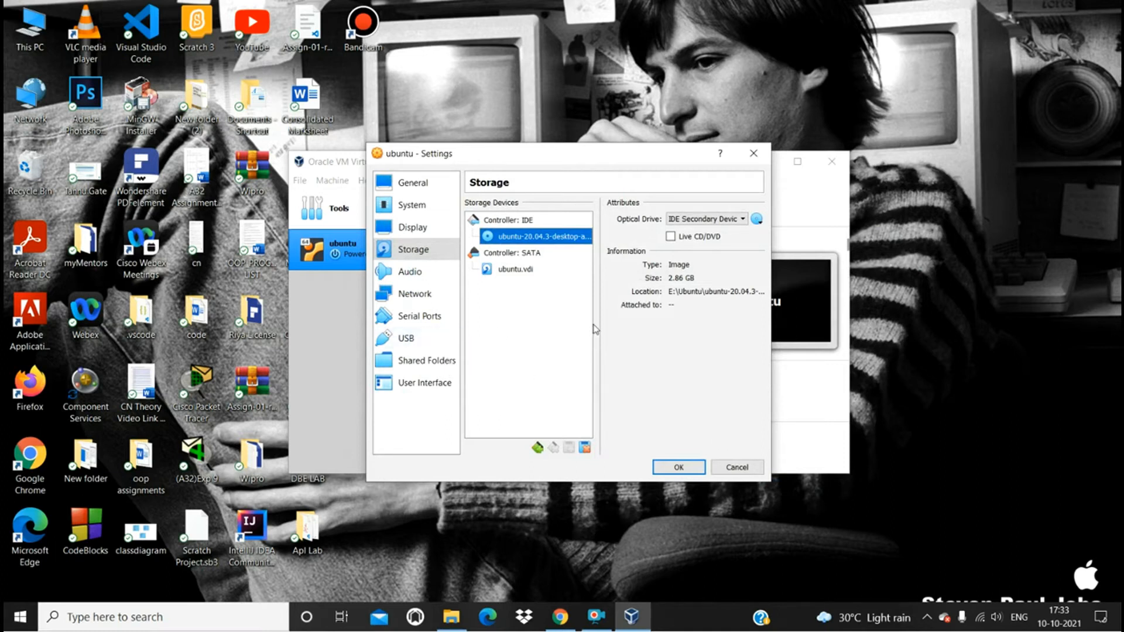
click(671, 470)
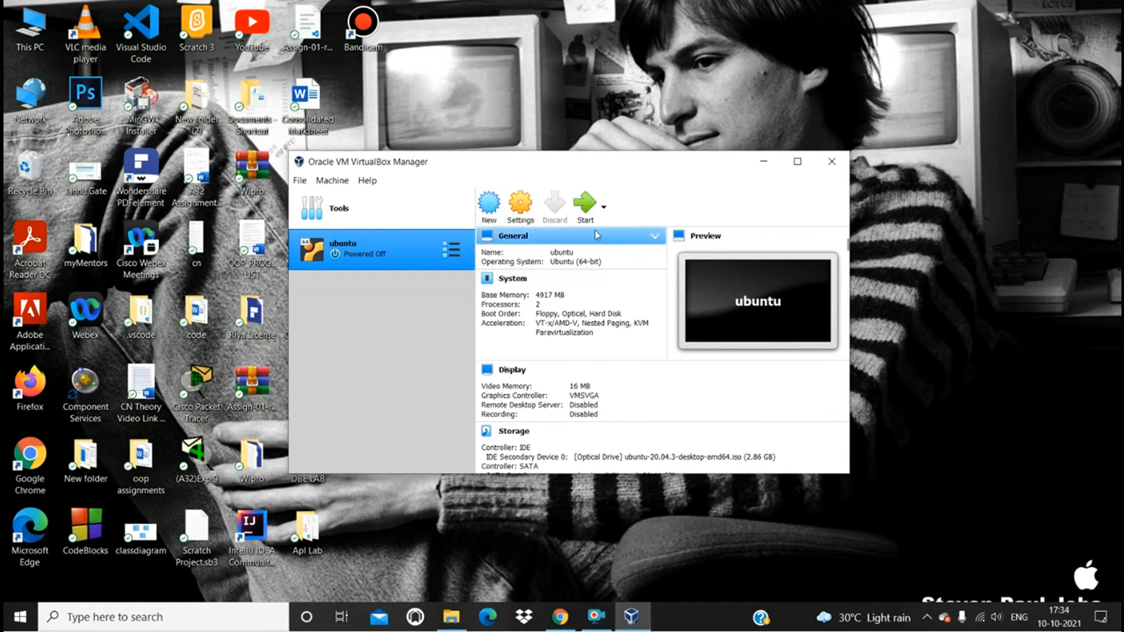
- Start the ubuntu machine and set up a normal Ubuntu installation with the English (US) keyboard, update downloads and third-party software
click(581, 214)
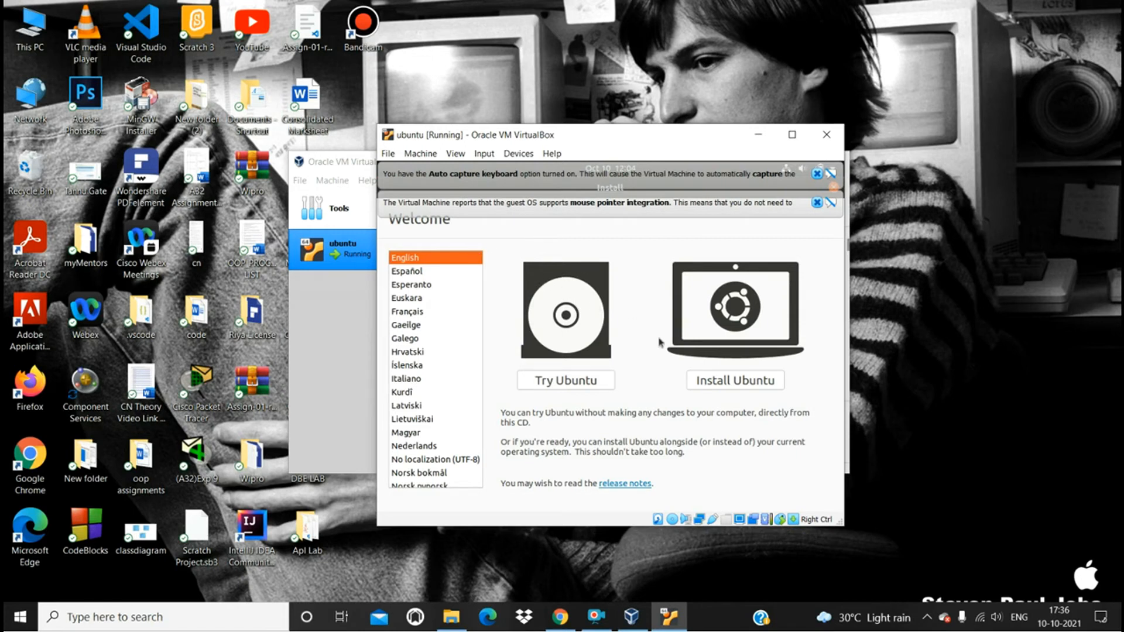
click(713, 384)
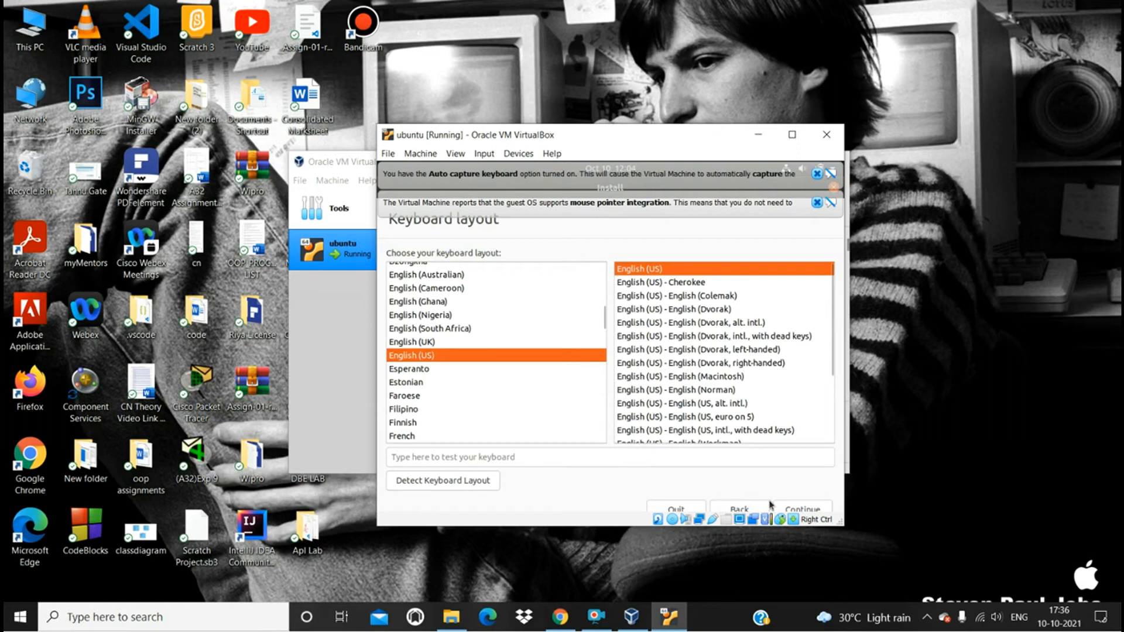
click(823, 511)
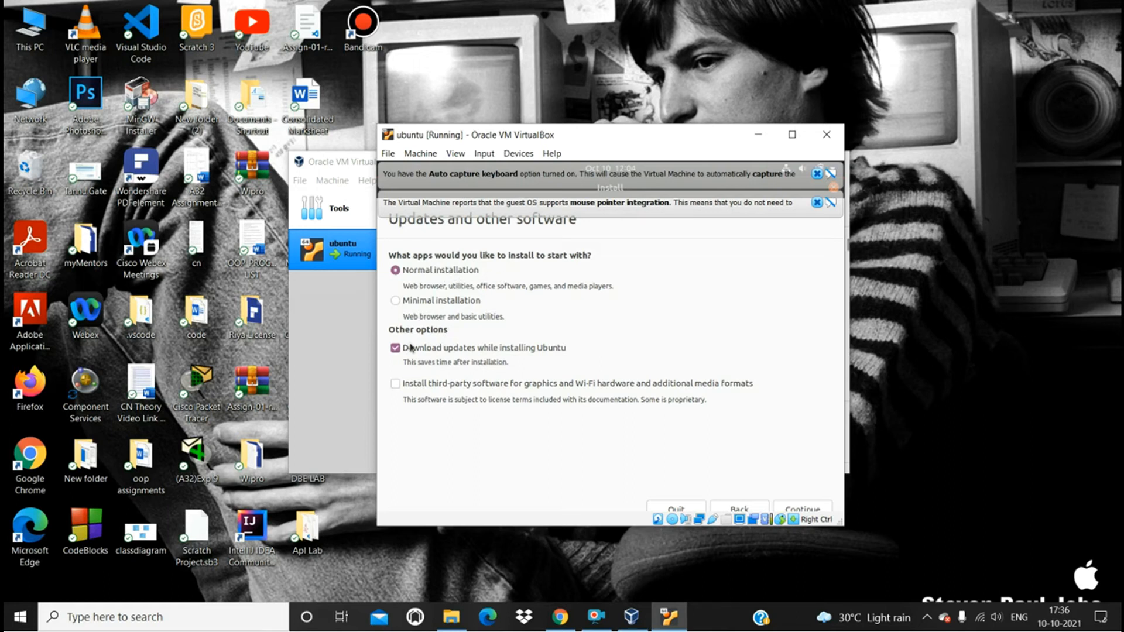
click(400, 386)
click(786, 508)
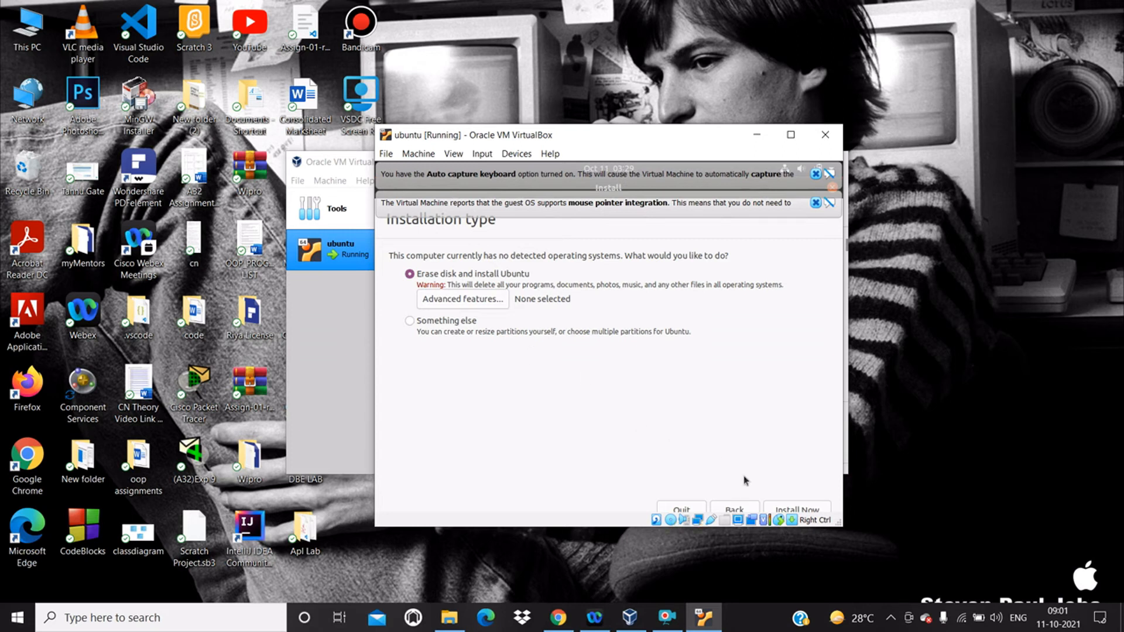
- Install Ubuntu by erasing the disk, accept writing the partition changes, and set the location to Kolkata
click(781, 511)
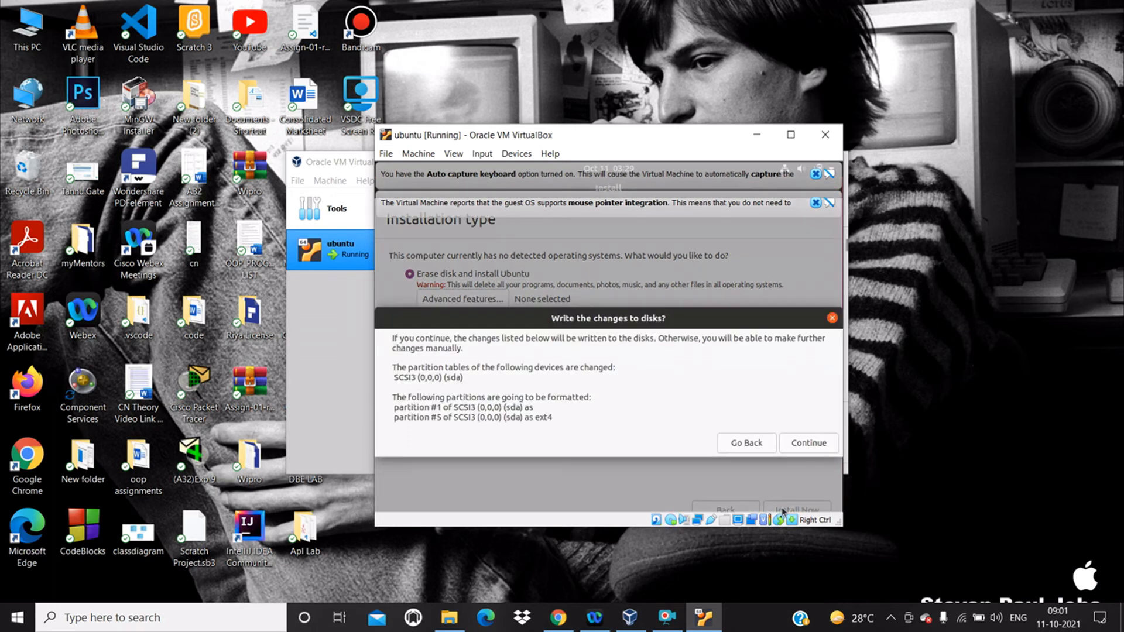
click(806, 446)
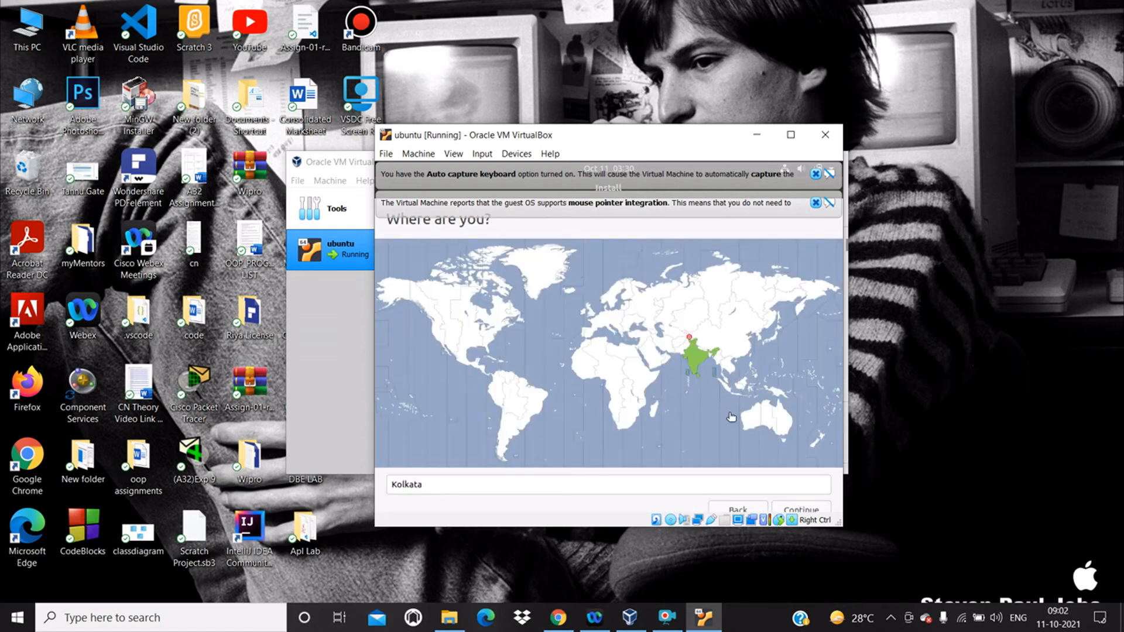
click(690, 364)
click(804, 510)
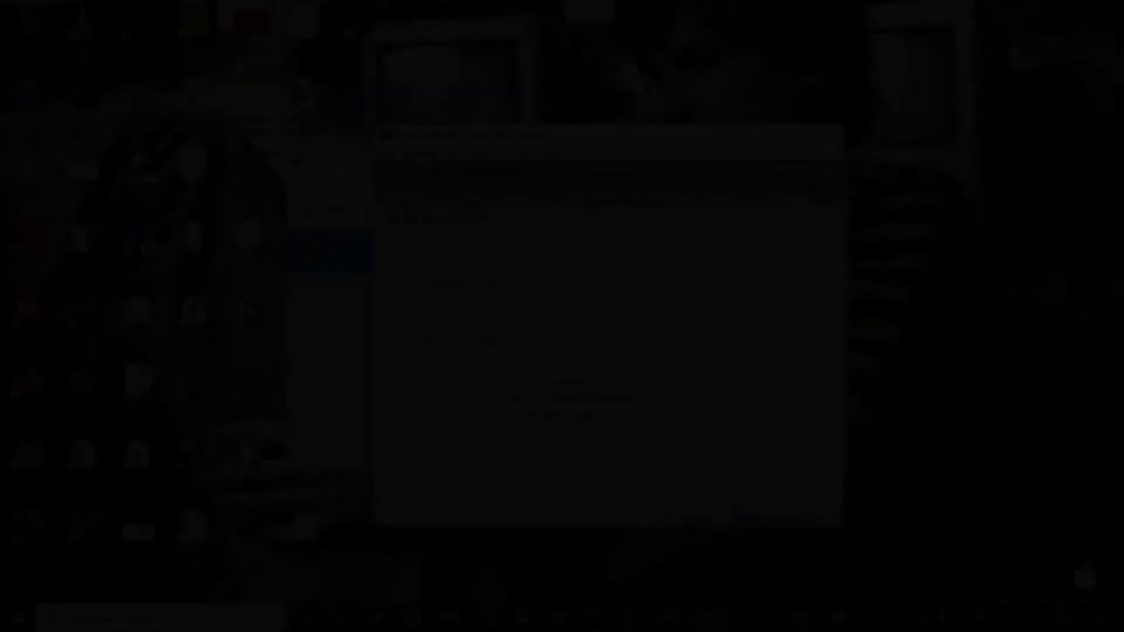
- Create the user account with the user's name, enter and confirm the account password, and require it at login
text(tanmay)
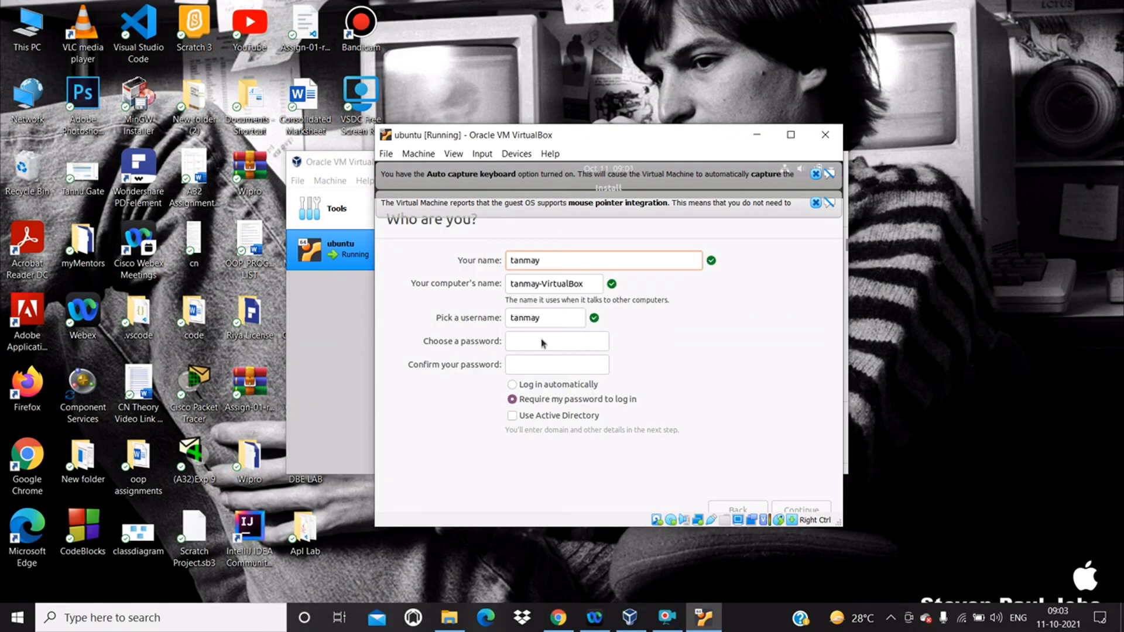
click(540, 342)
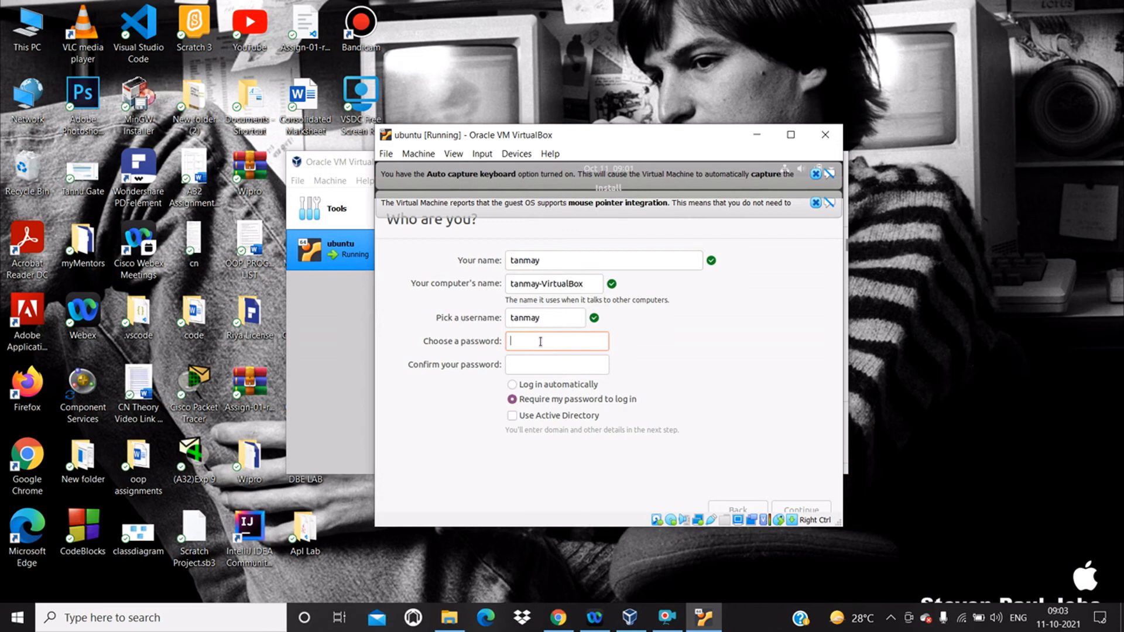
text(********)
click(538, 364)
text(********)
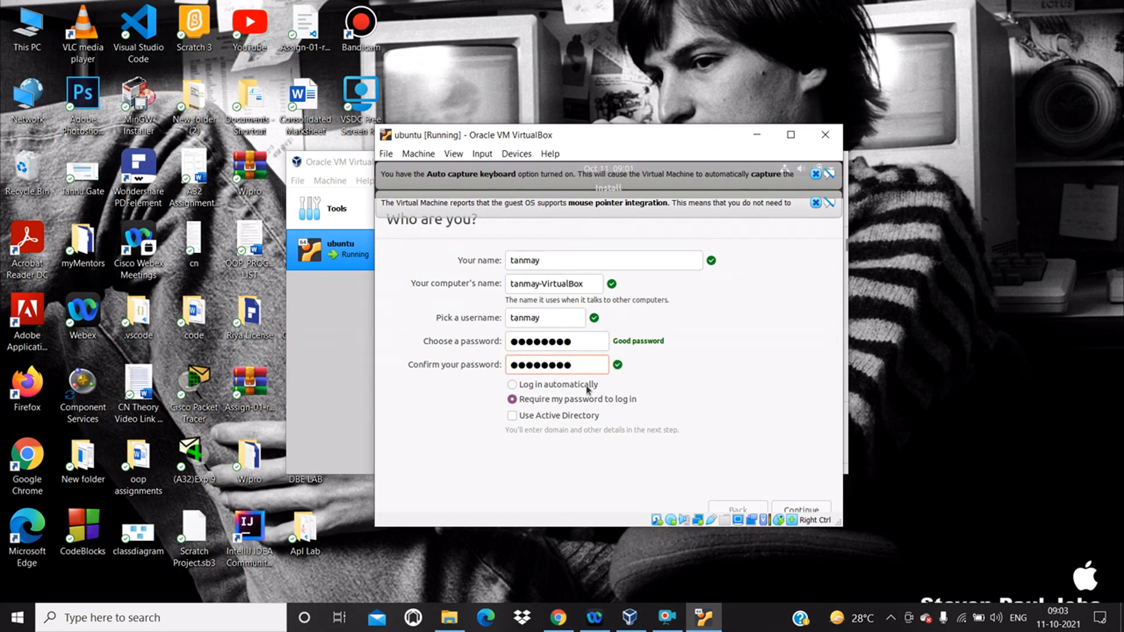
click(793, 511)
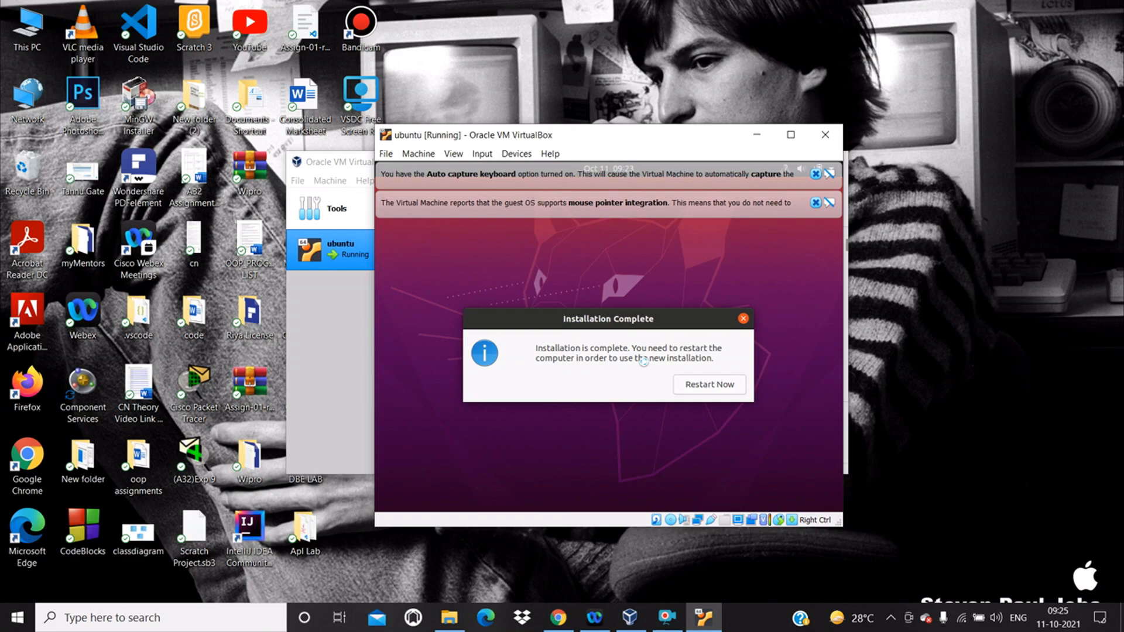
- Restart the machine after the installation and log in to the new user account with the account password
click(689, 388)
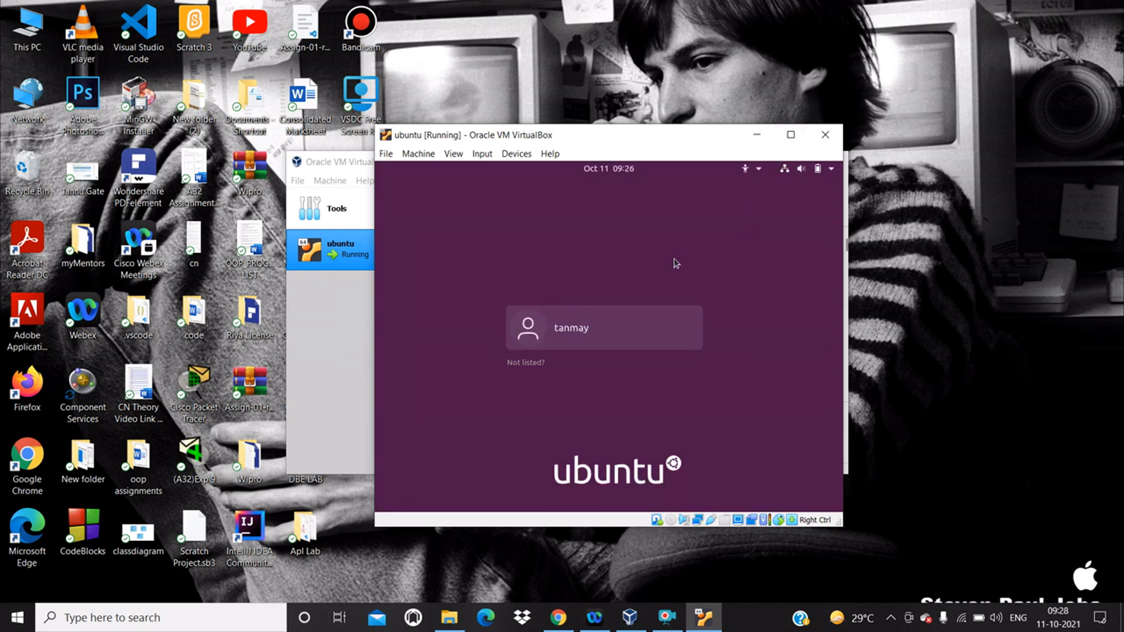
click(583, 329)
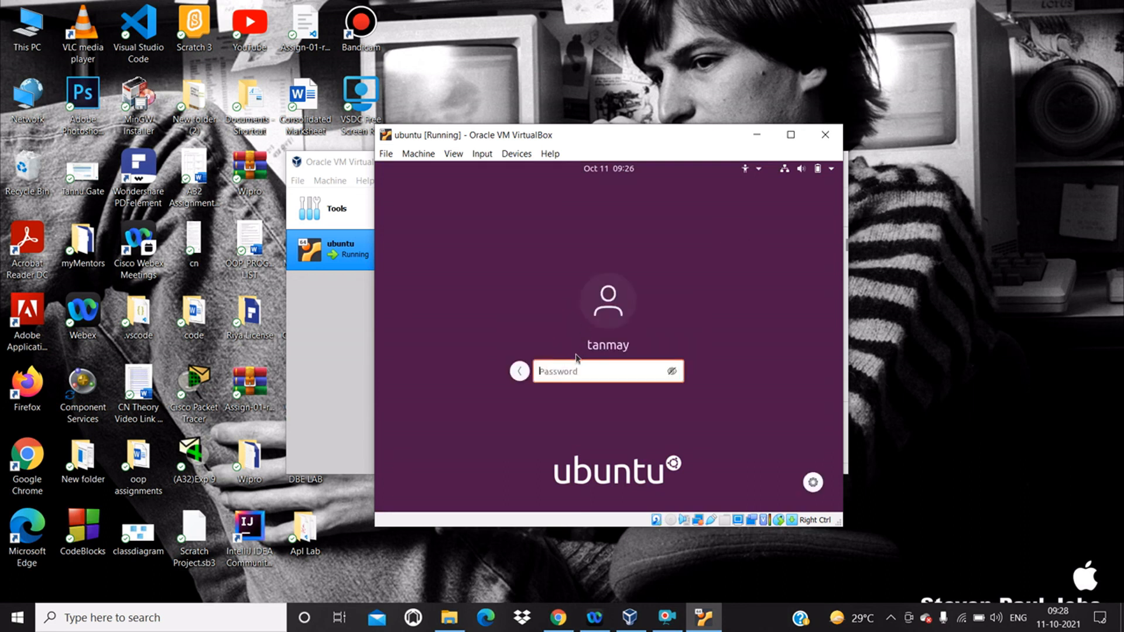
text(*********)
key(BackSpace)
key(BackSpace)
key(BackSpace)
key(BackSpace)
key(BackSpace)
key(BackSpace)
key(BackSpace)
key(BackSpace)
key(BackSpace)
text(*********)
key(Return)
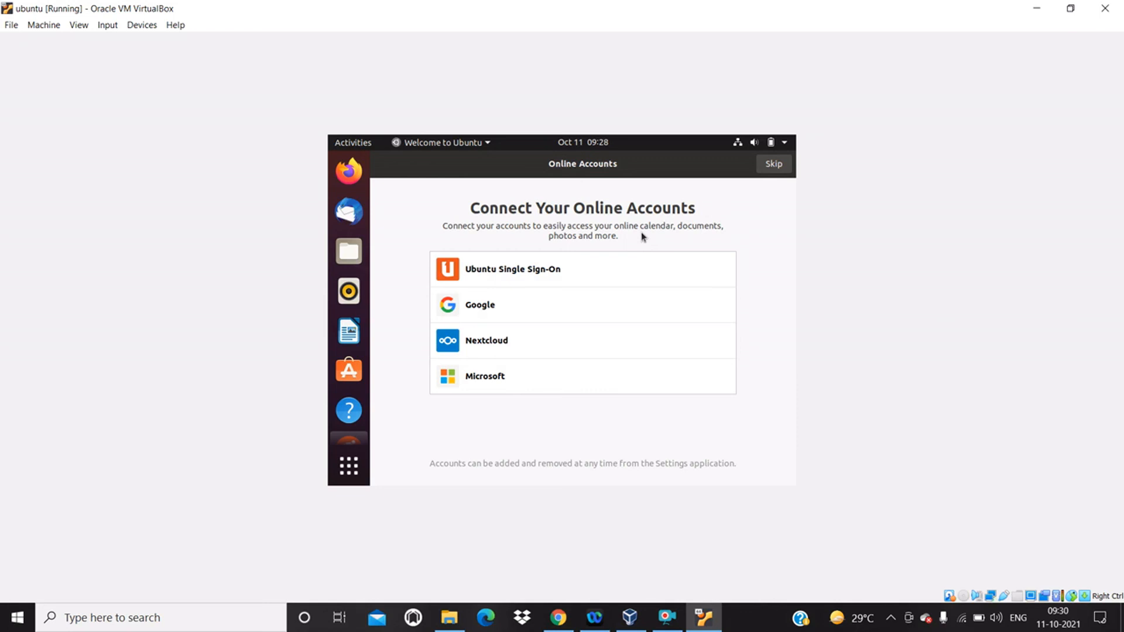
- Complete the Ubuntu welcome setup, skipping online accounts and Livepatch and agreeing to send system info to Canonical
click(772, 165)
click(773, 165)
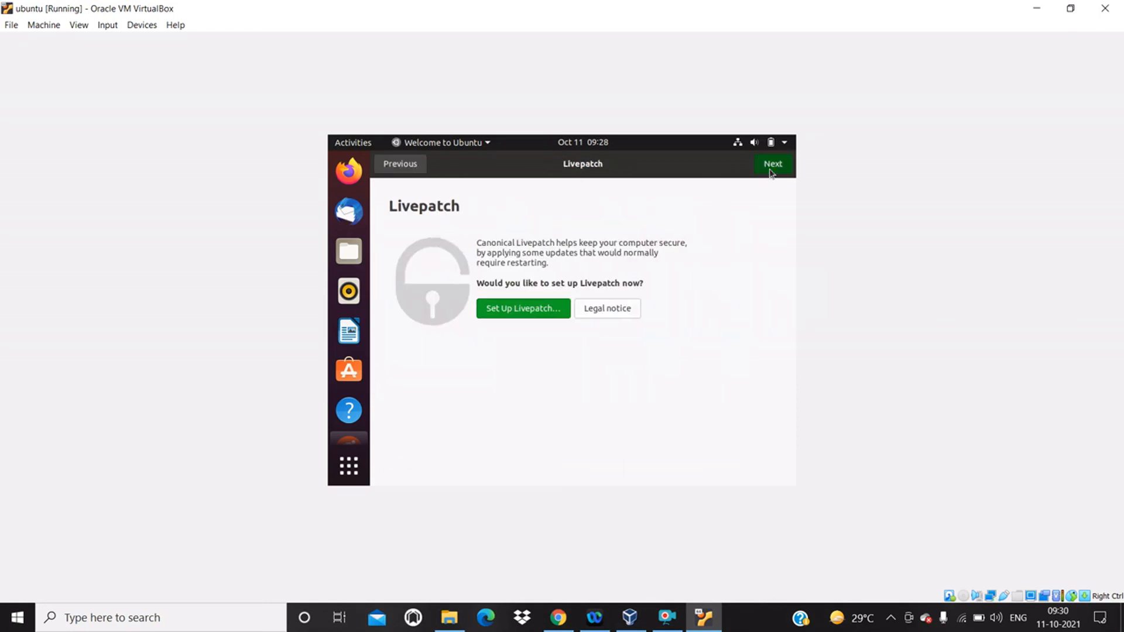
click(770, 170)
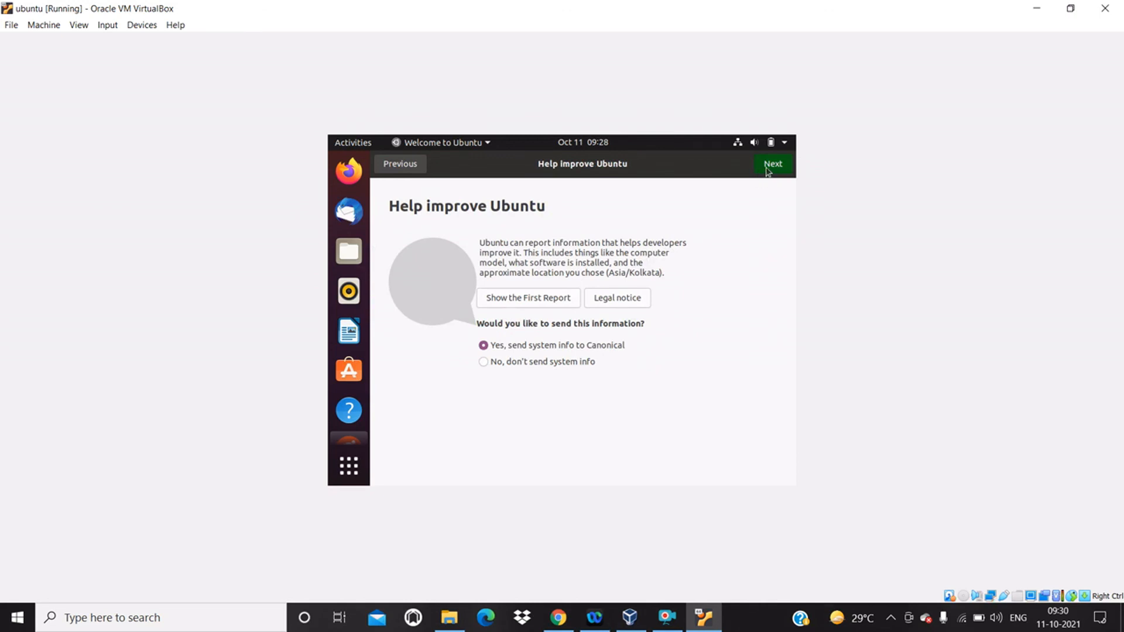
click(768, 170)
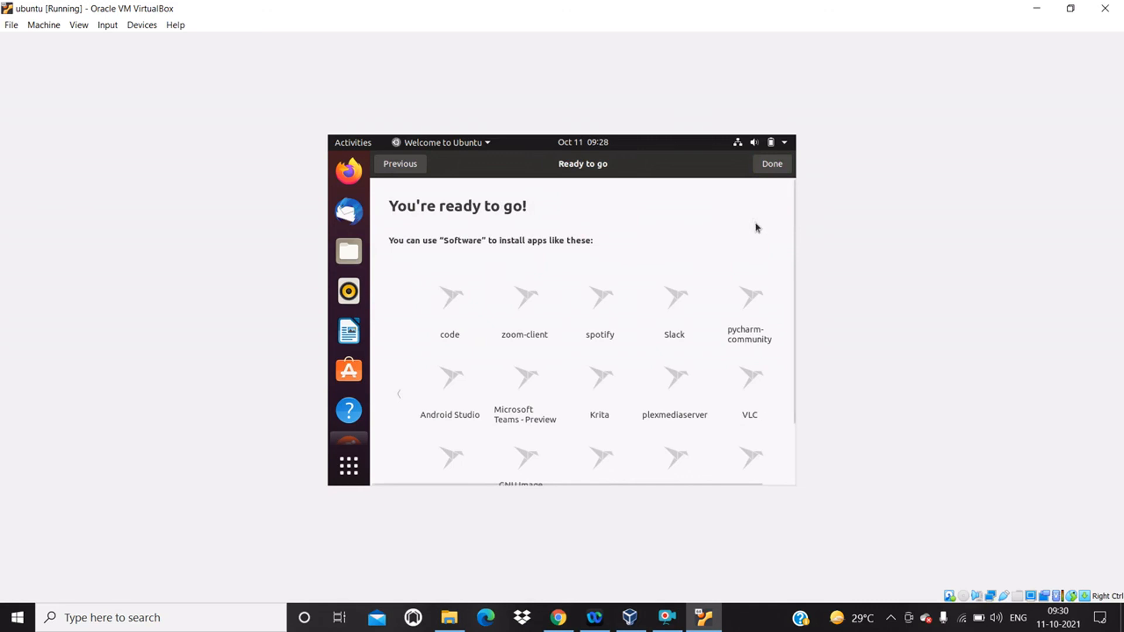
click(767, 169)
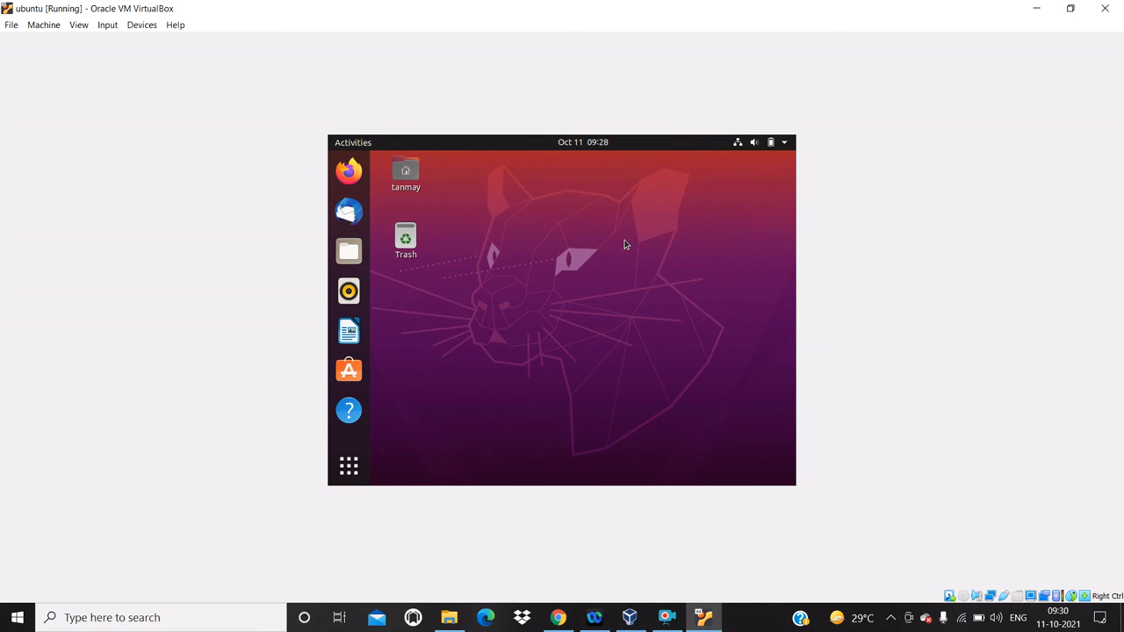
click(667, 618)
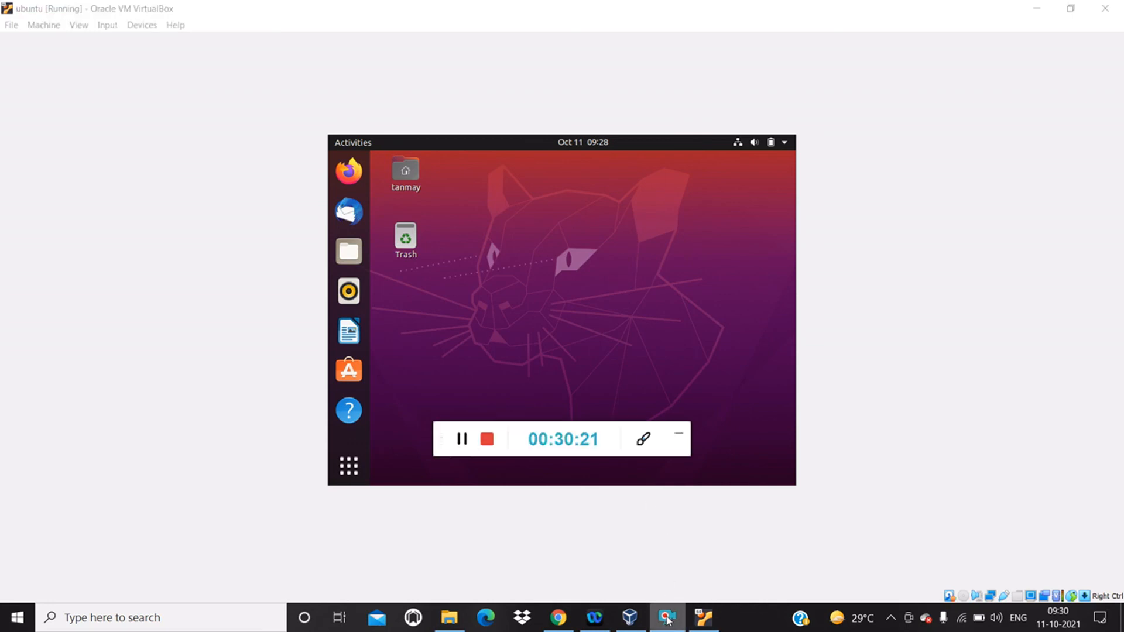